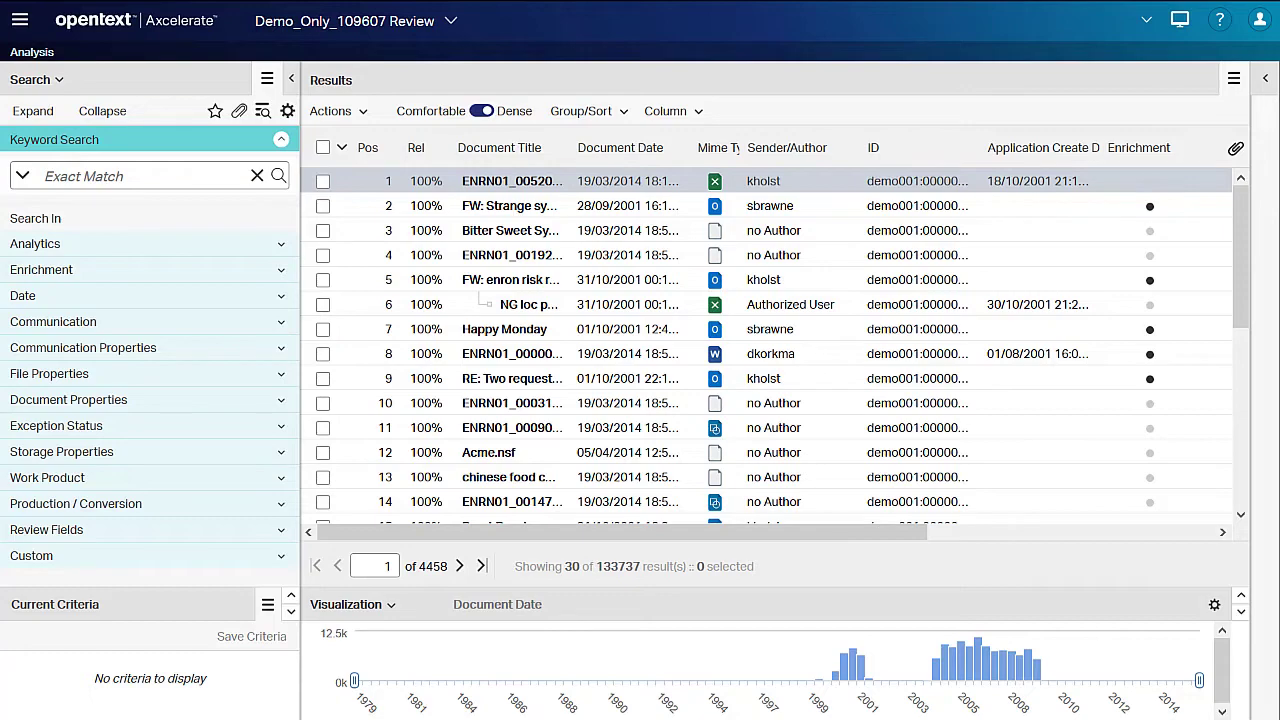
- Run an exact-match keyword search for United States of America and expand the results to include families
left_click(180, 172)
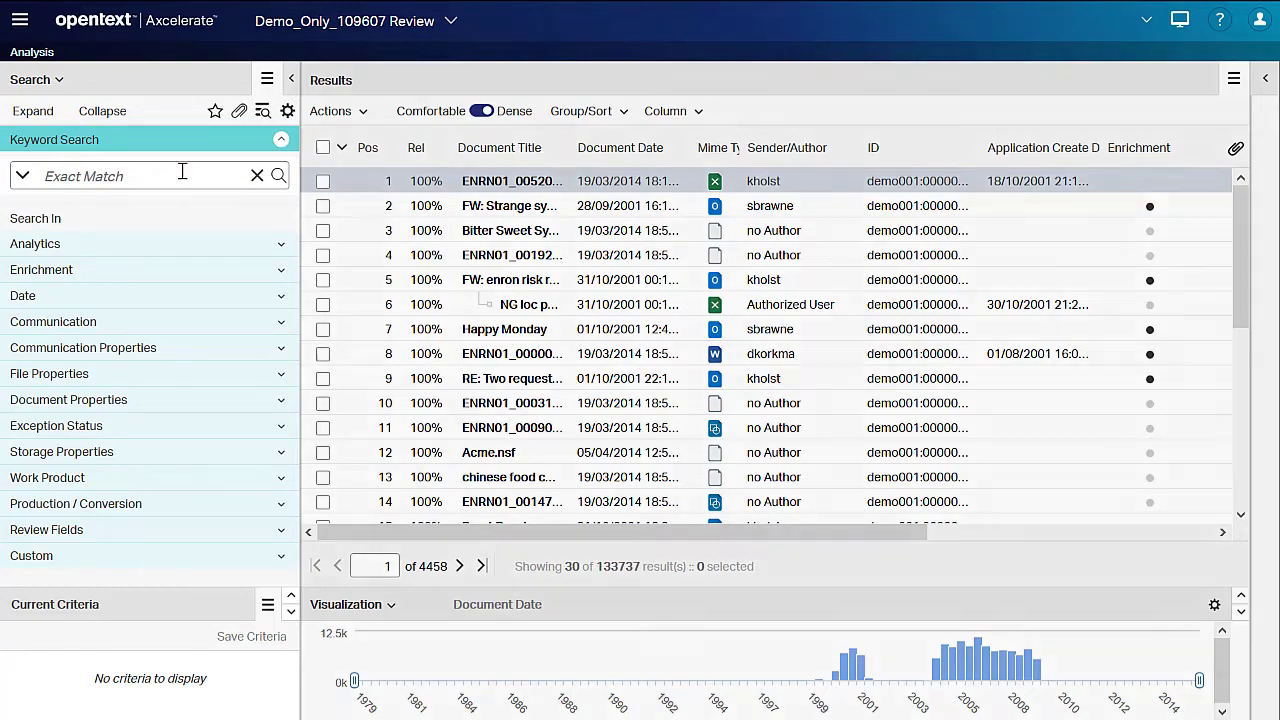
type("United States of America")
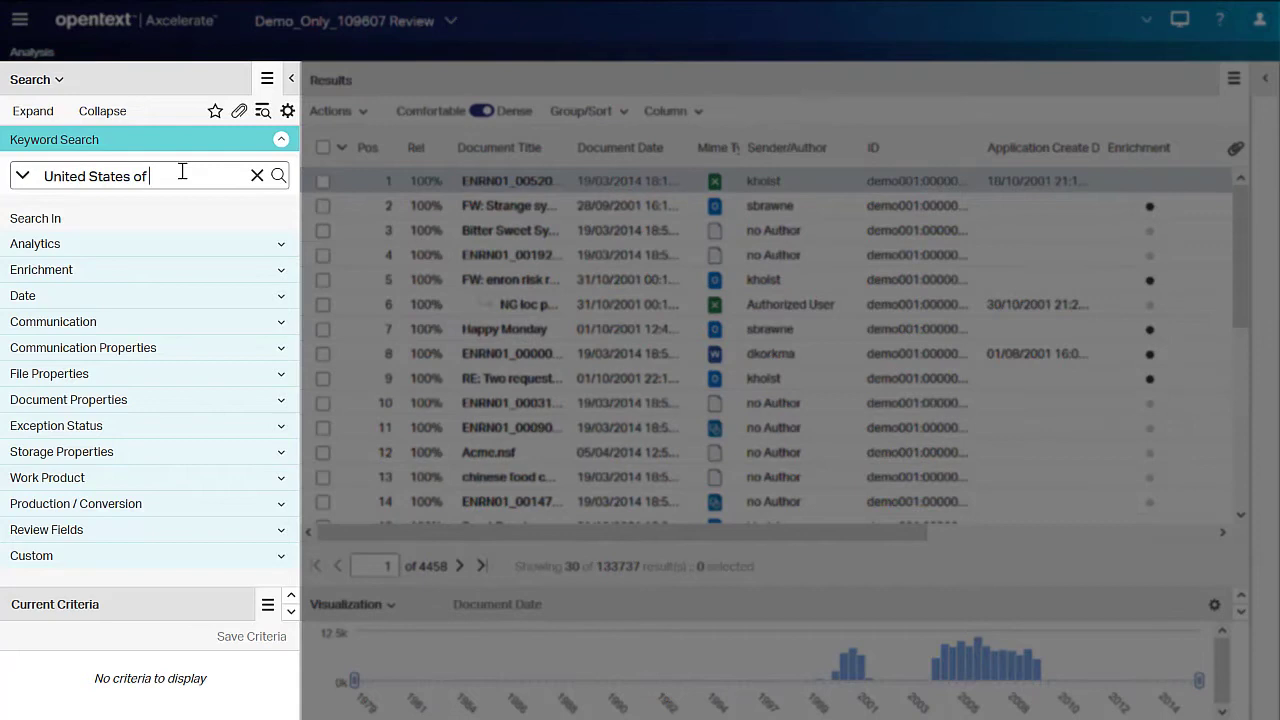
left_click(278, 177)
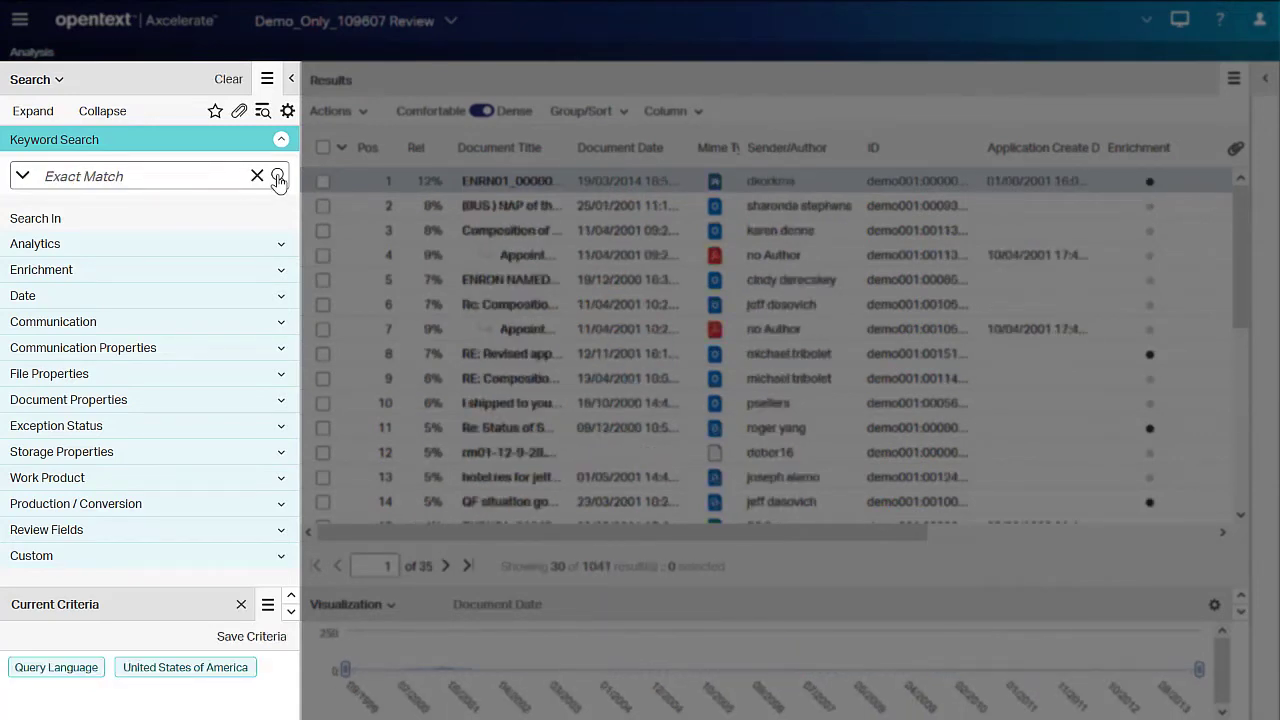
left_click(240, 111)
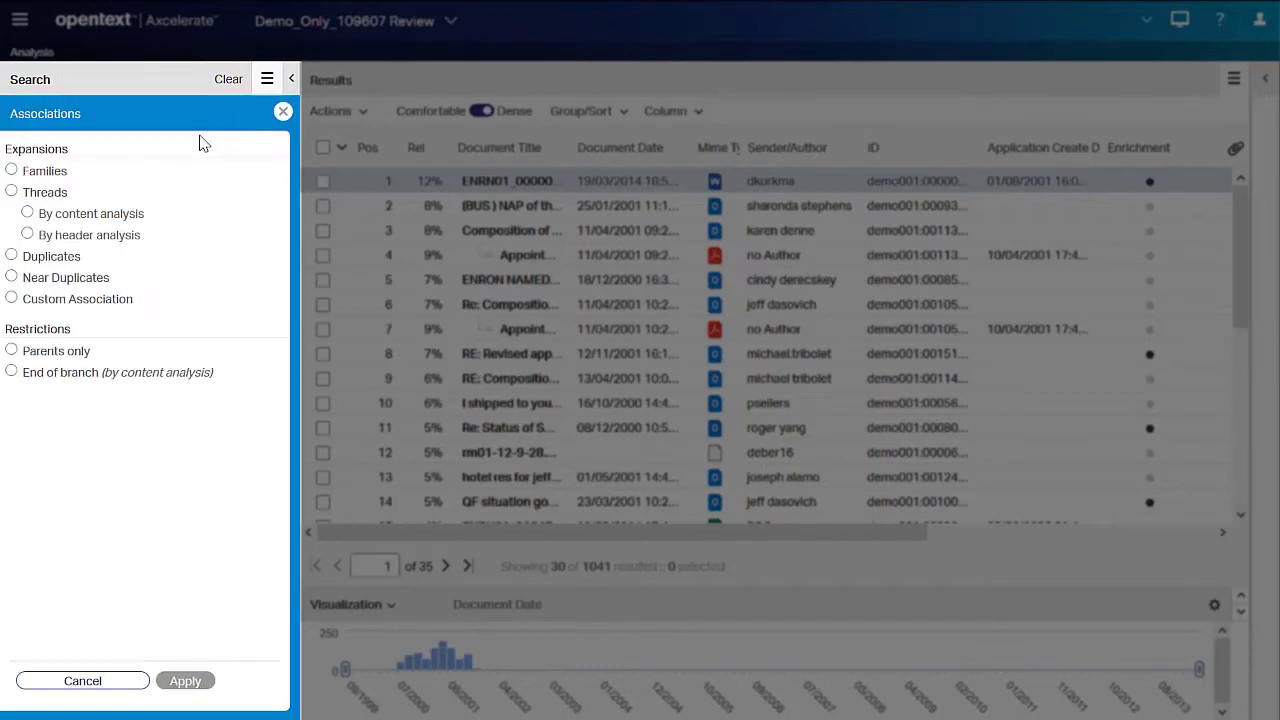
left_click(12, 171)
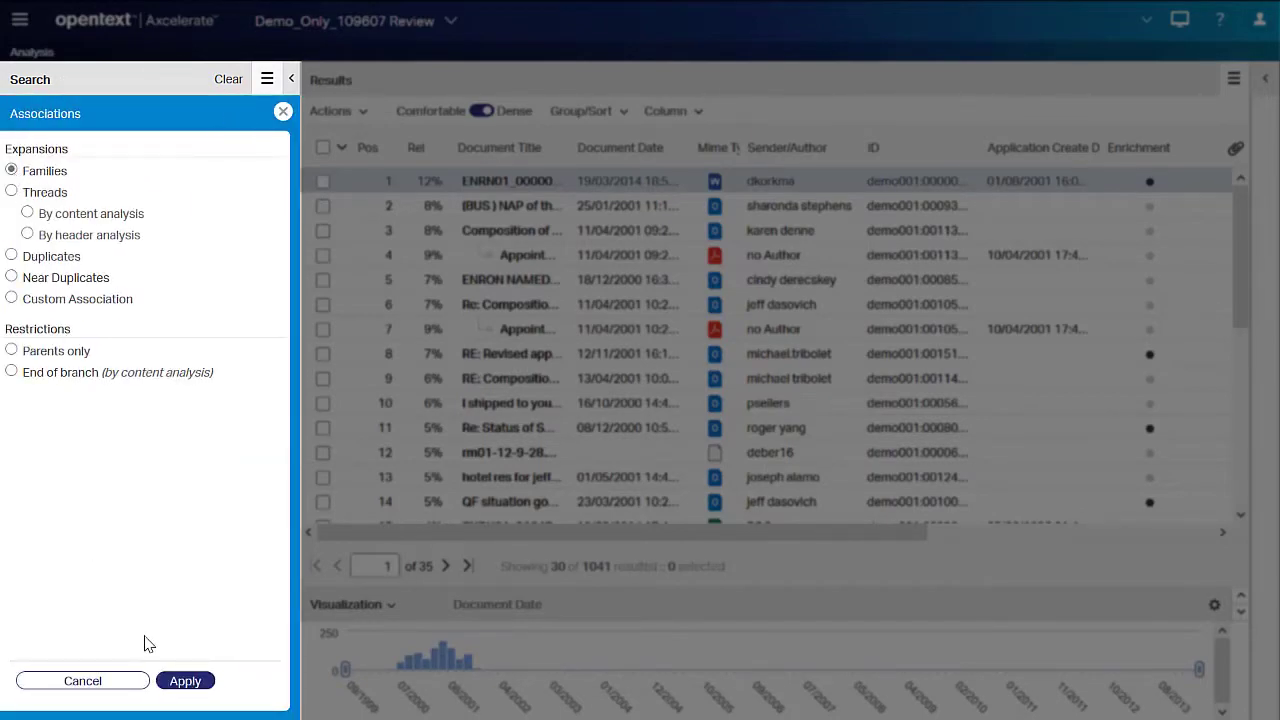
left_click(180, 681)
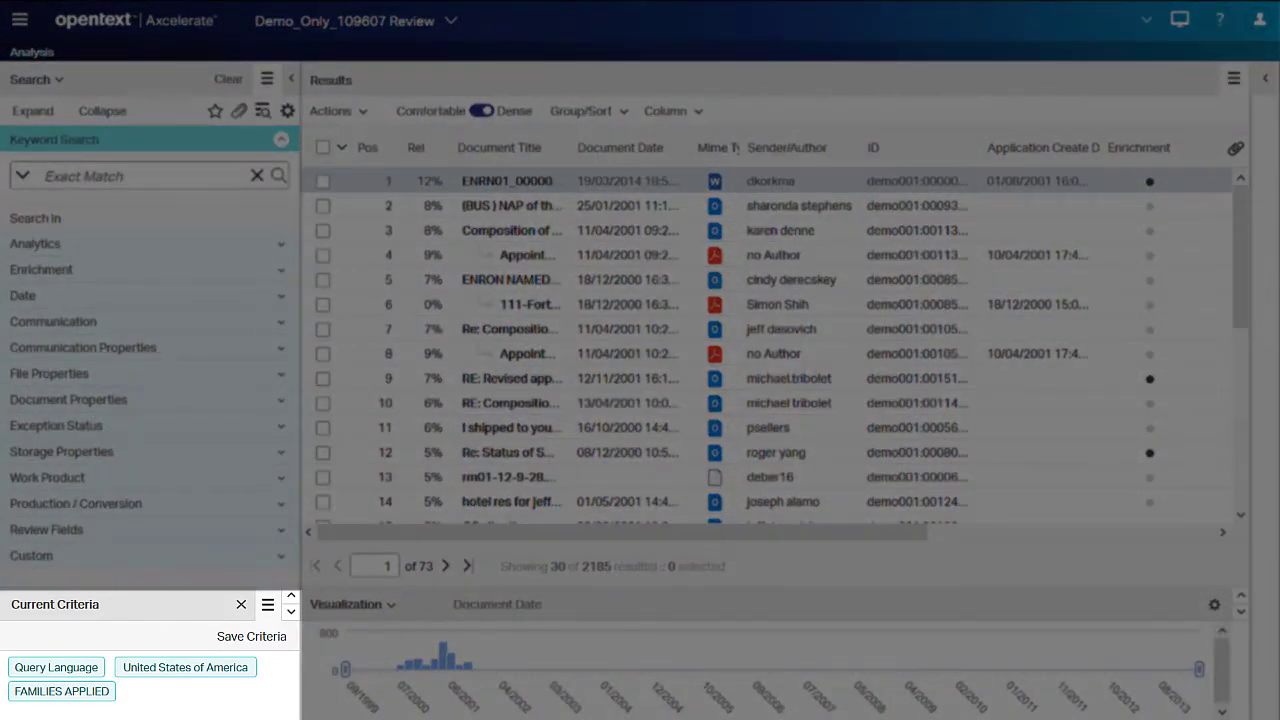
- Save the current search criteria under the name USA Search
left_click(264, 646)
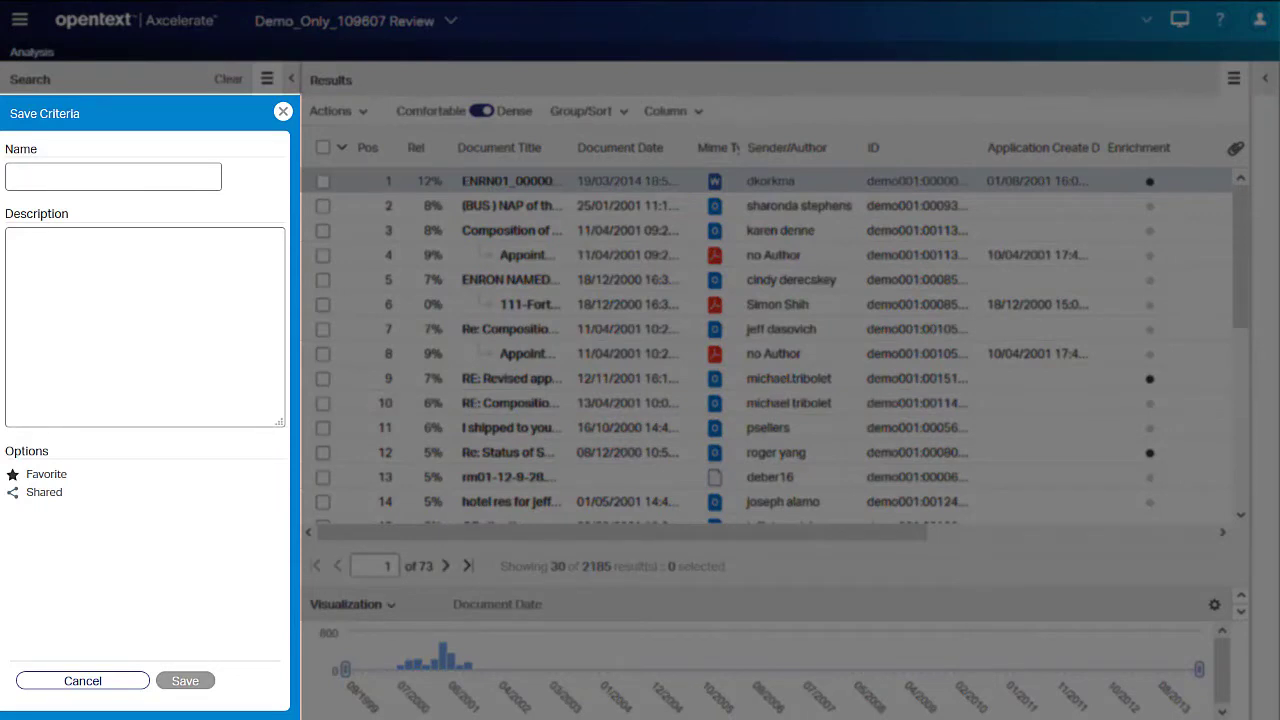
left_click(149, 177)
type("USA Searc")
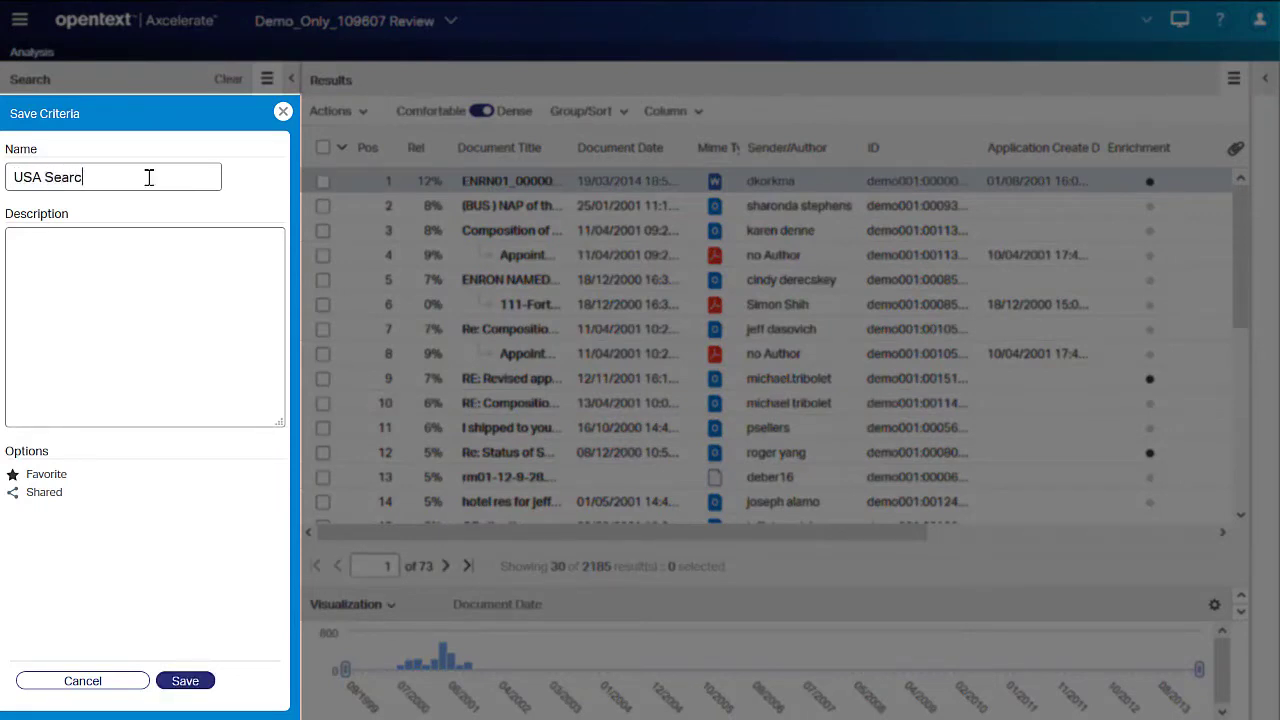
type("h")
left_click(186, 681)
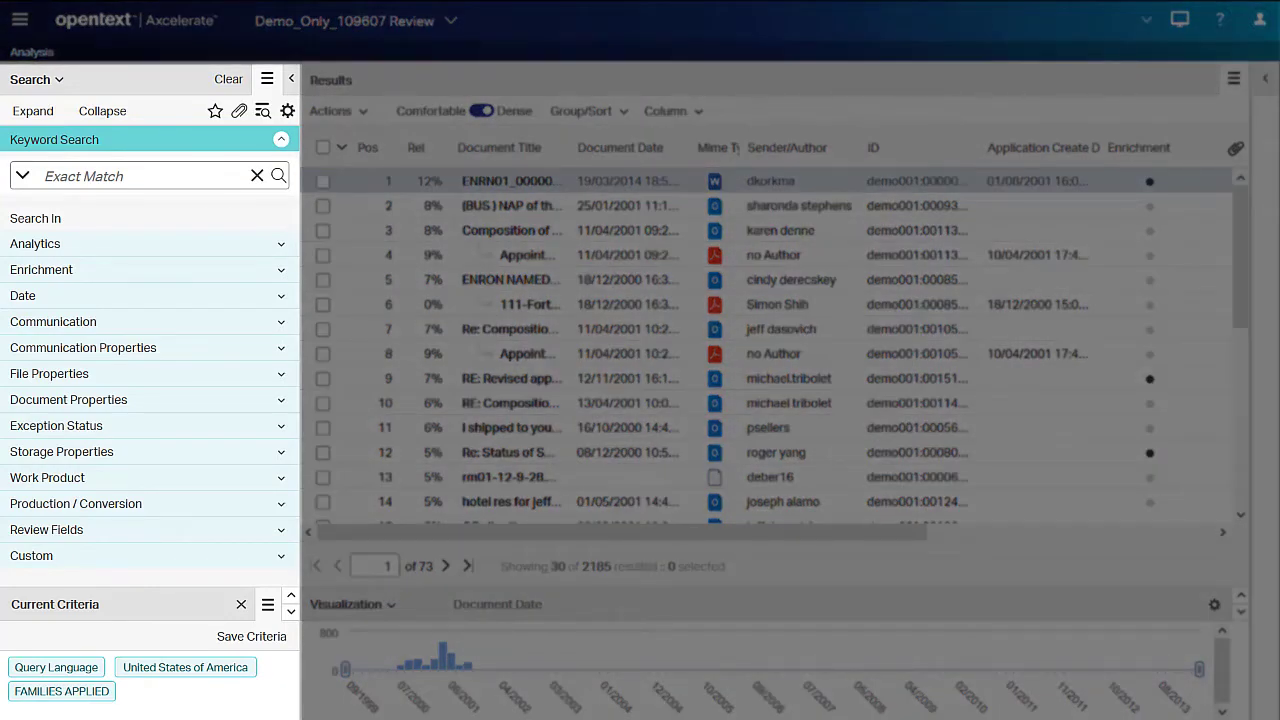
- View the saved searches and look through the Personal and Shared groups one after the other
left_click(62, 80)
left_click(85, 146)
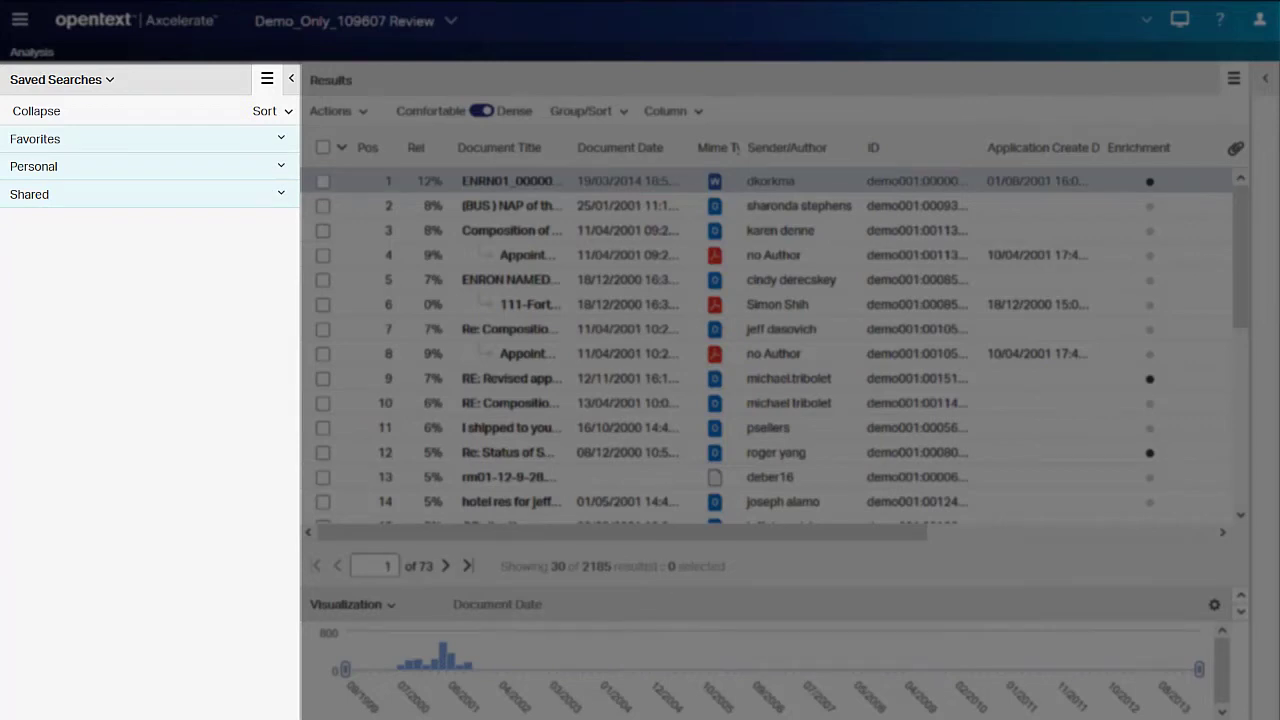
left_click(281, 167)
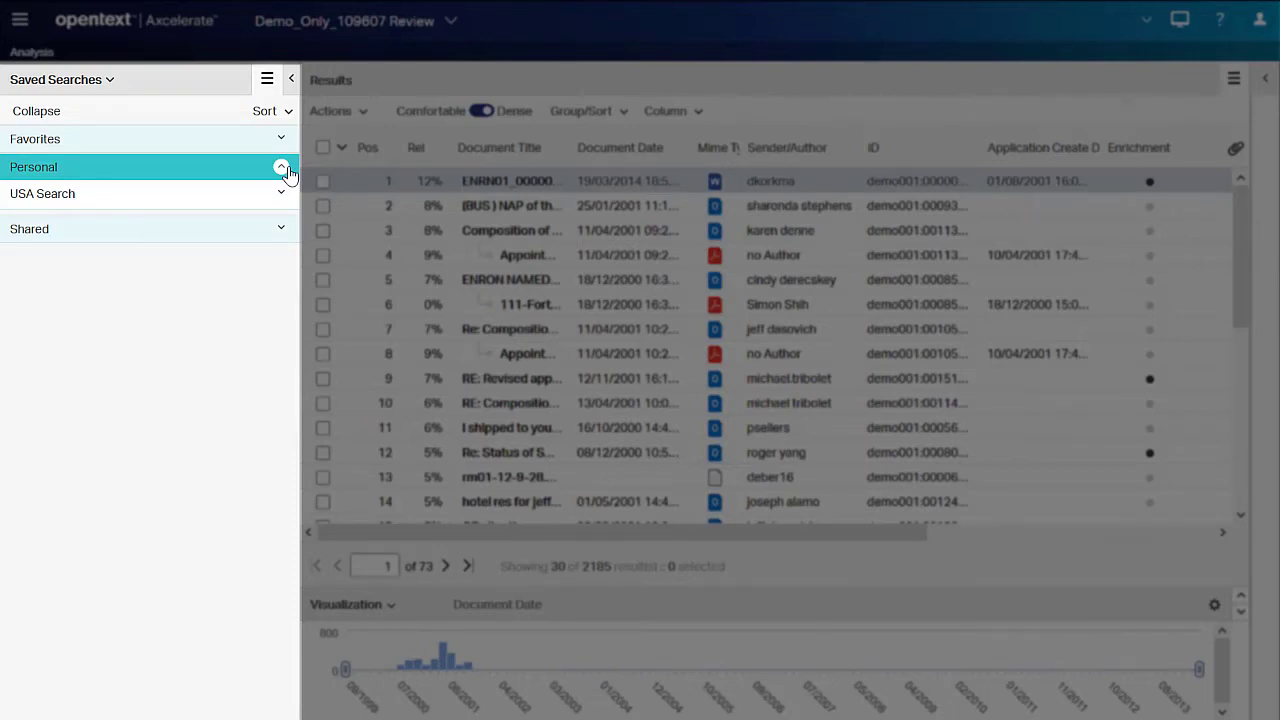
left_click(282, 168)
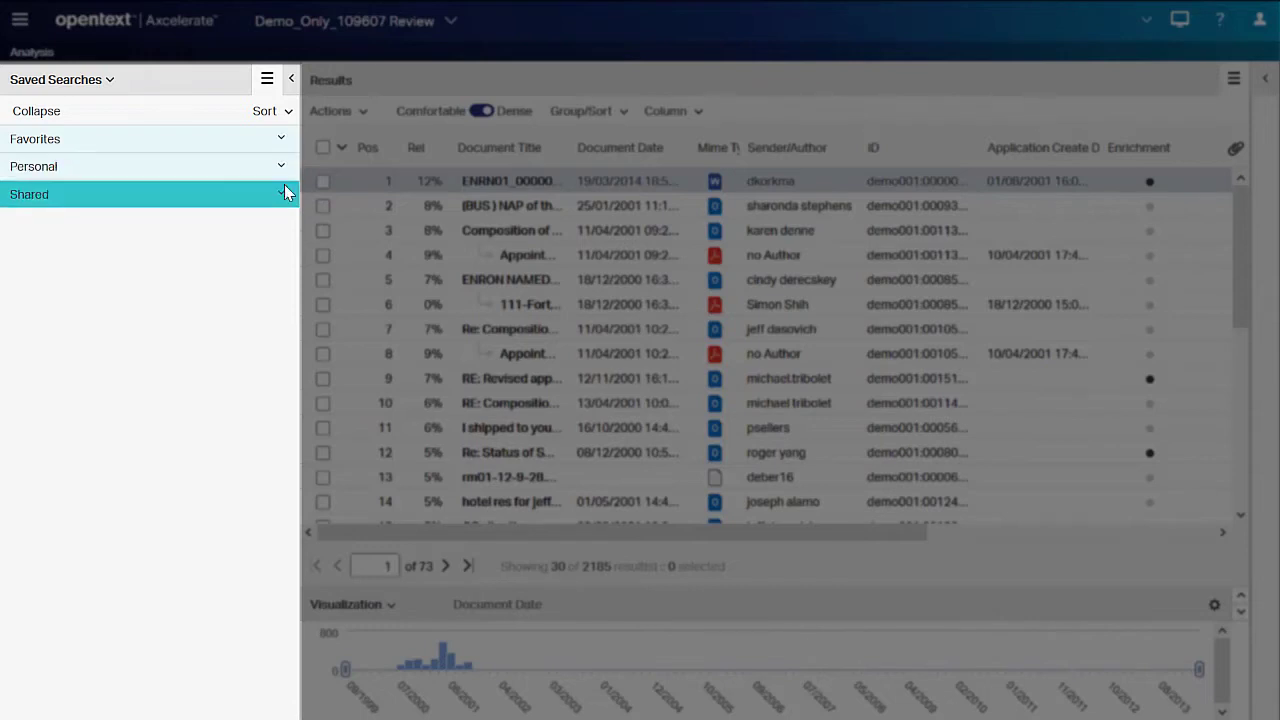
left_click(283, 195)
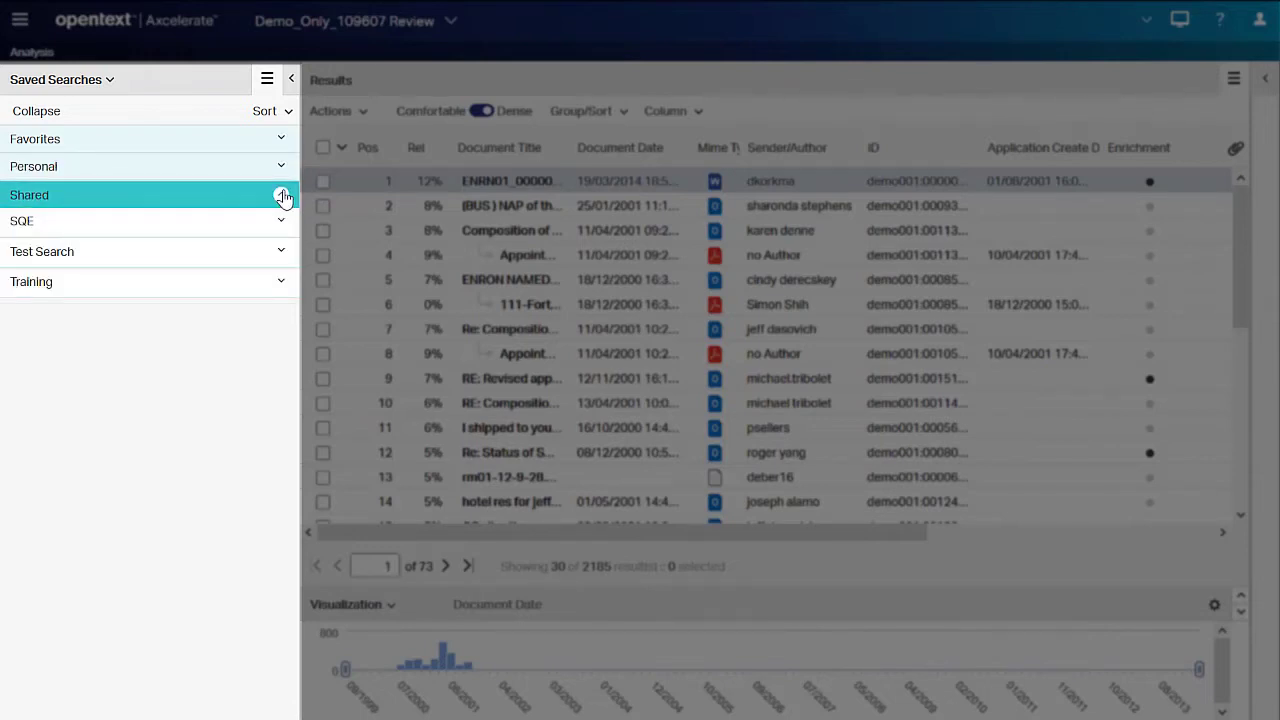
left_click(283, 195)
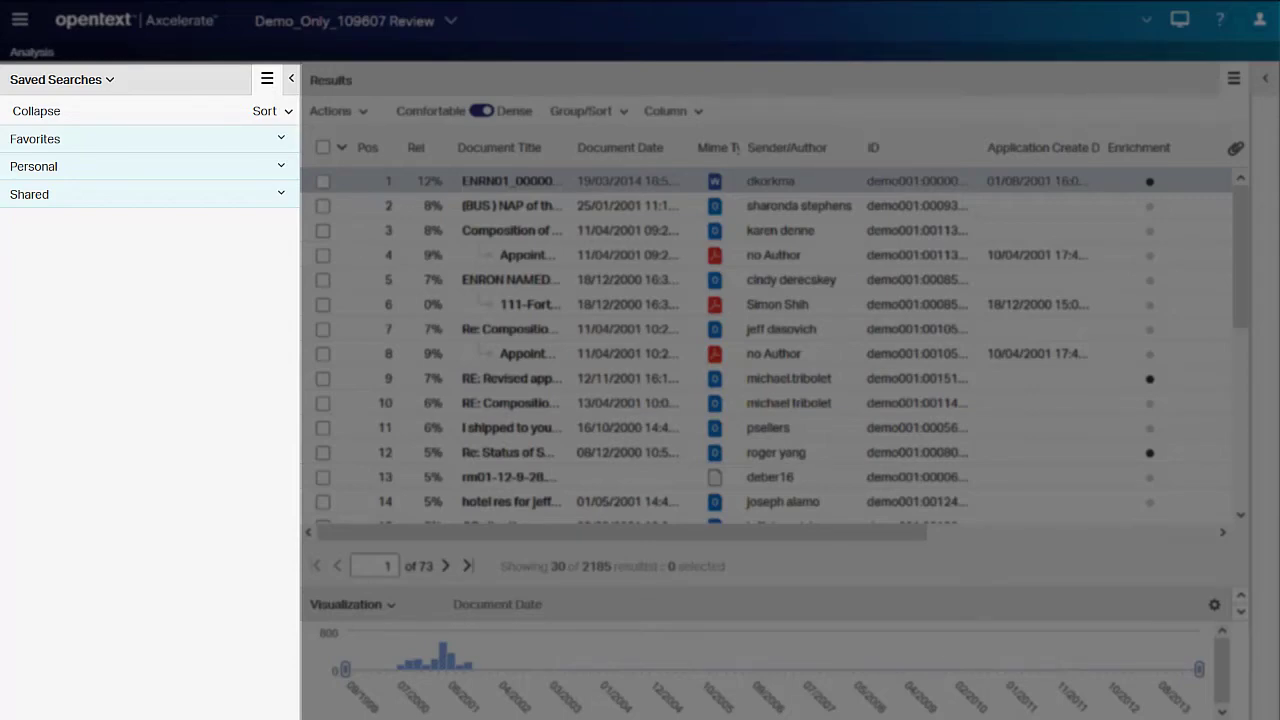
- Check which sort criteria are available for the saved searches, leaving the sorting as it is
left_click(289, 117)
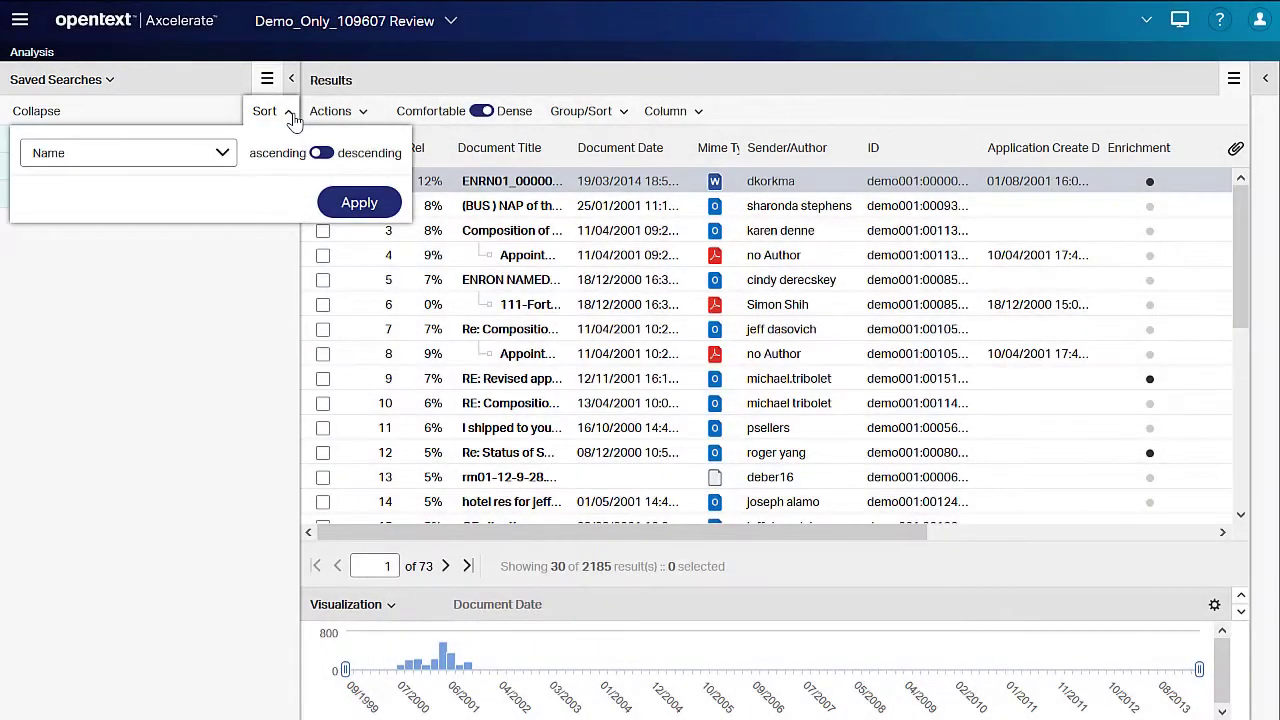
left_click(229, 163)
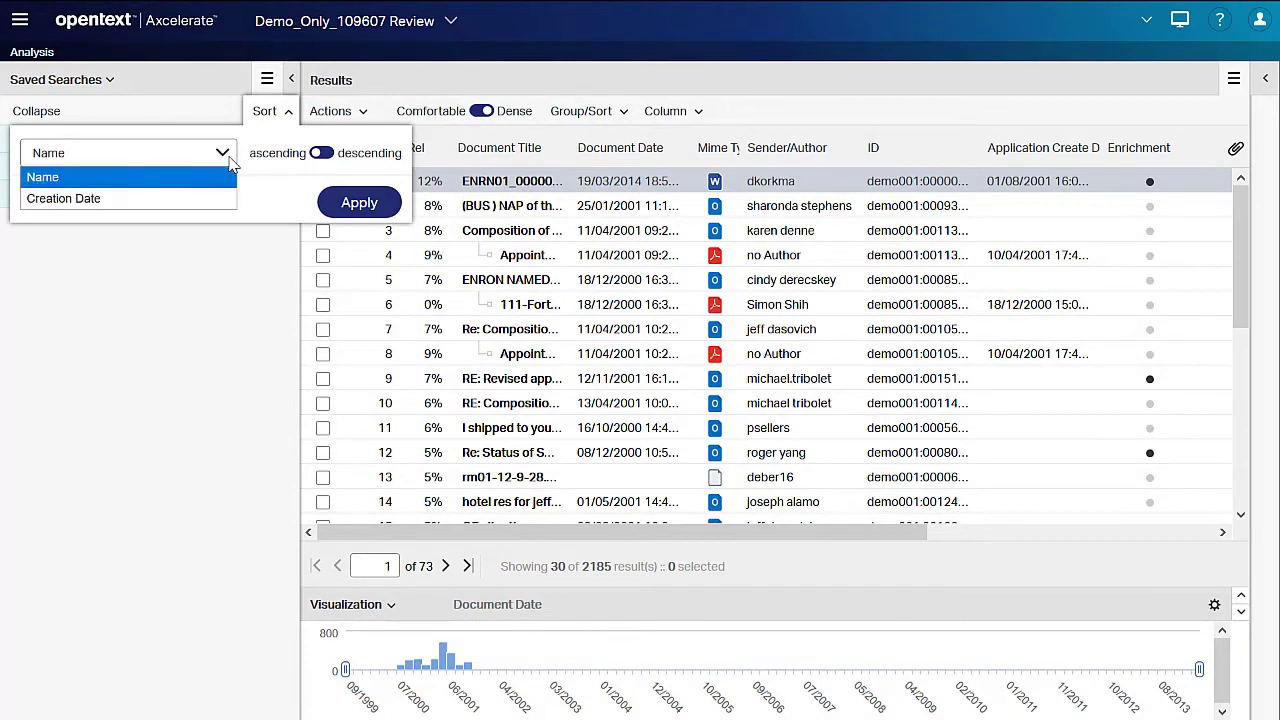
left_click(229, 163)
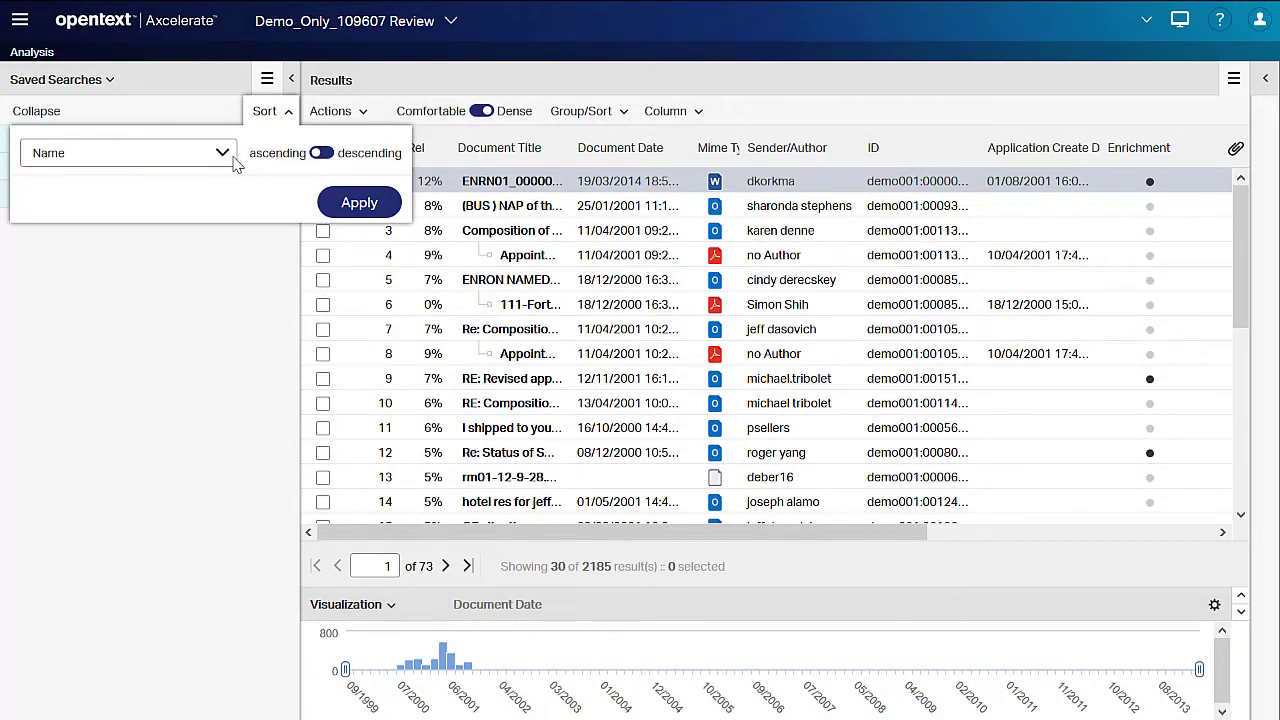
left_click(288, 111)
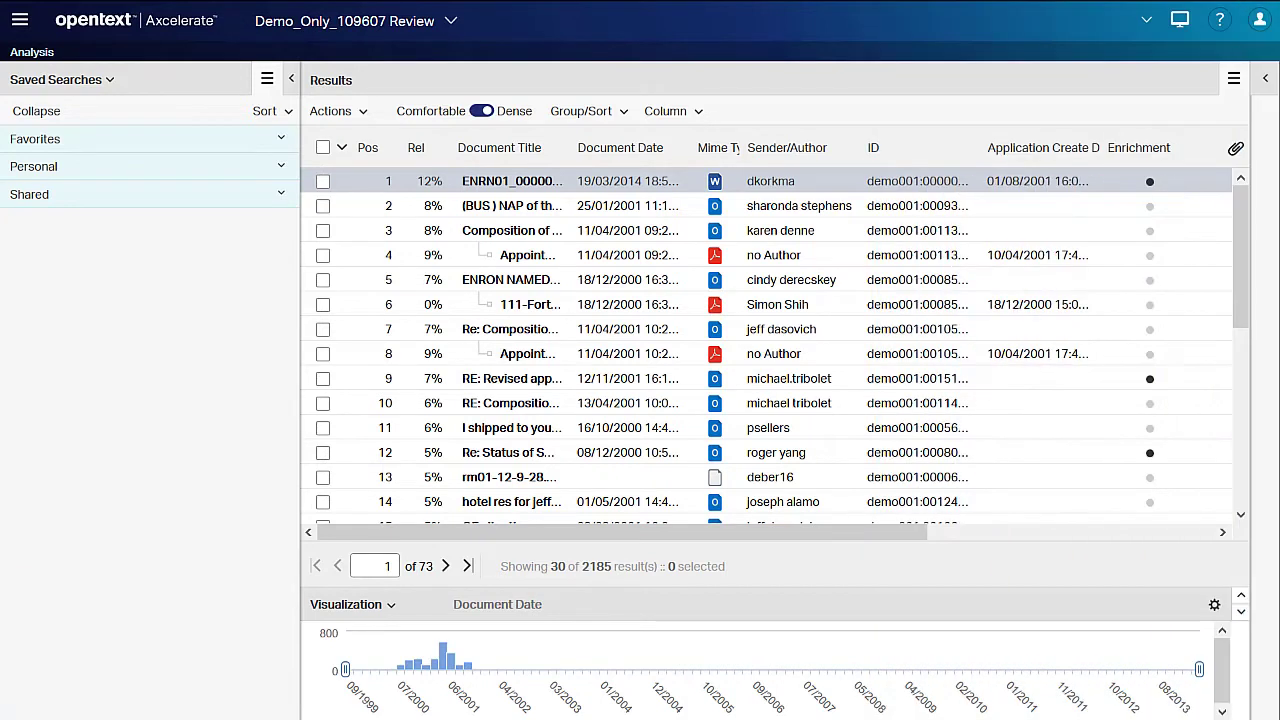
- Look up USA Search among the personal saved searches and in the search form's list of favorites
left_click(282, 168)
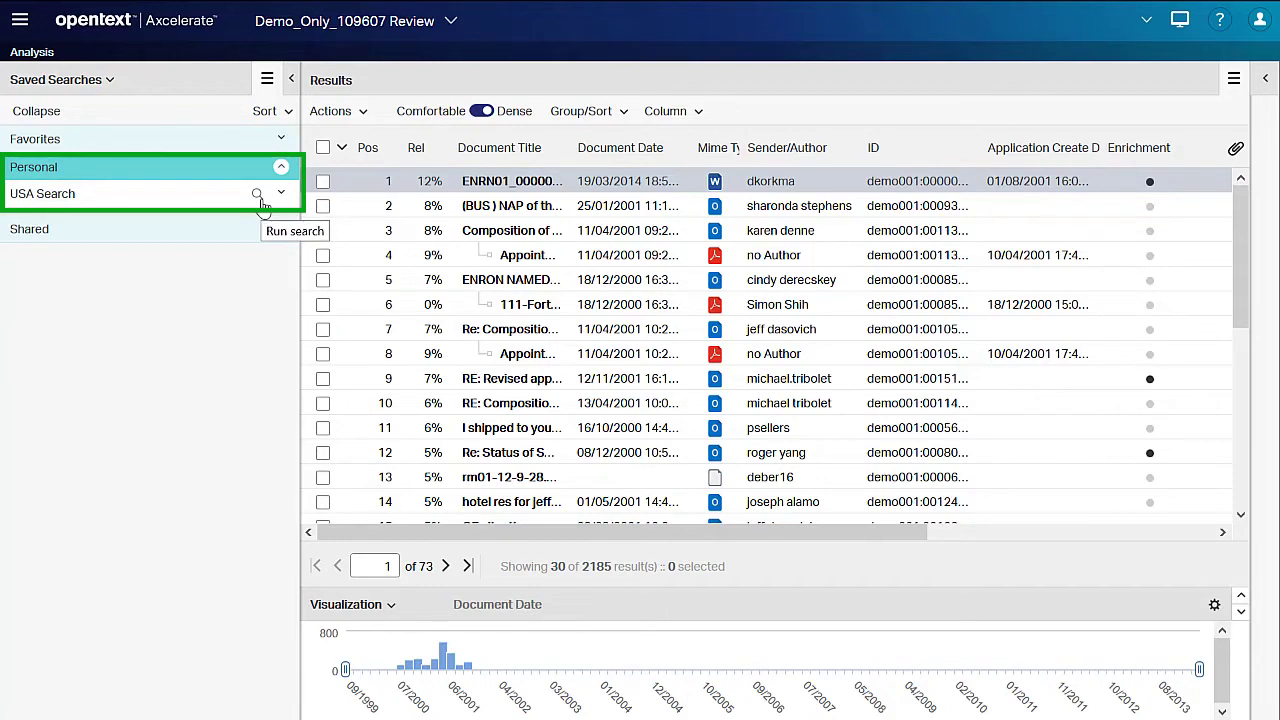
left_click(282, 196)
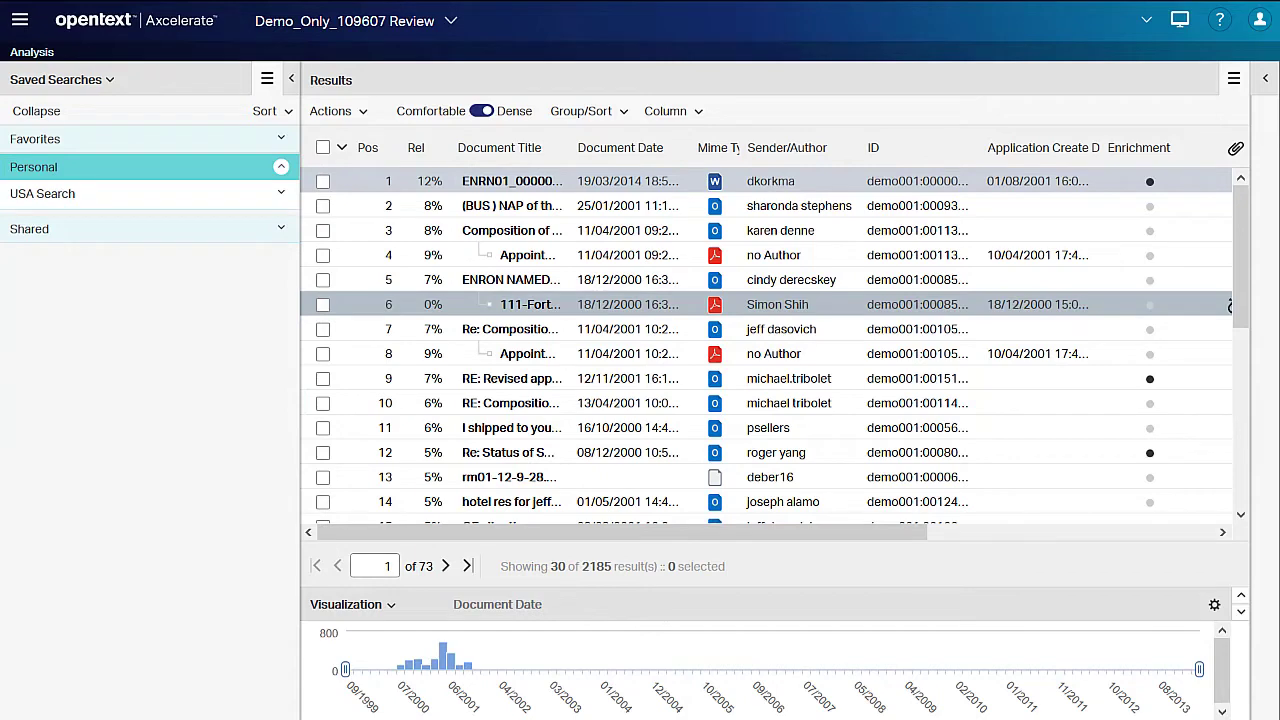
left_click(115, 85)
left_click(52, 110)
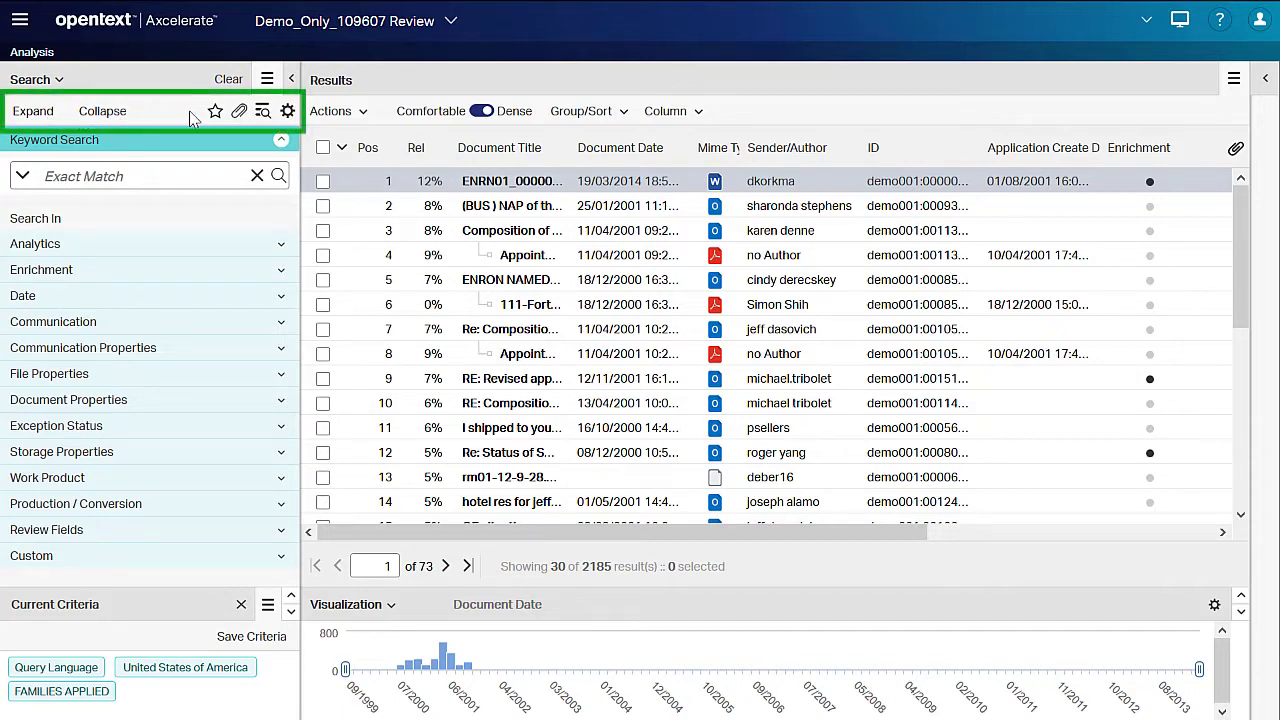
left_click(215, 112)
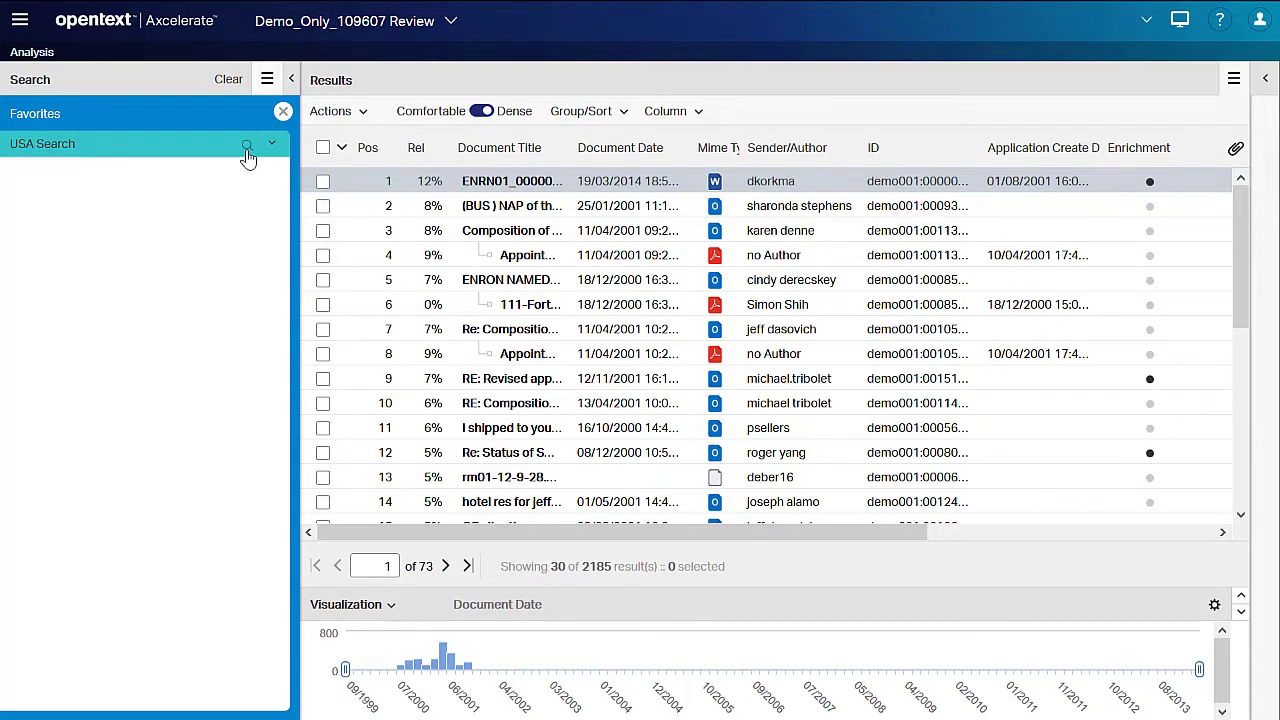
left_click(284, 113)
- Examine the details of USA Search in the personal saved searches and return to the search form
left_click(65, 84)
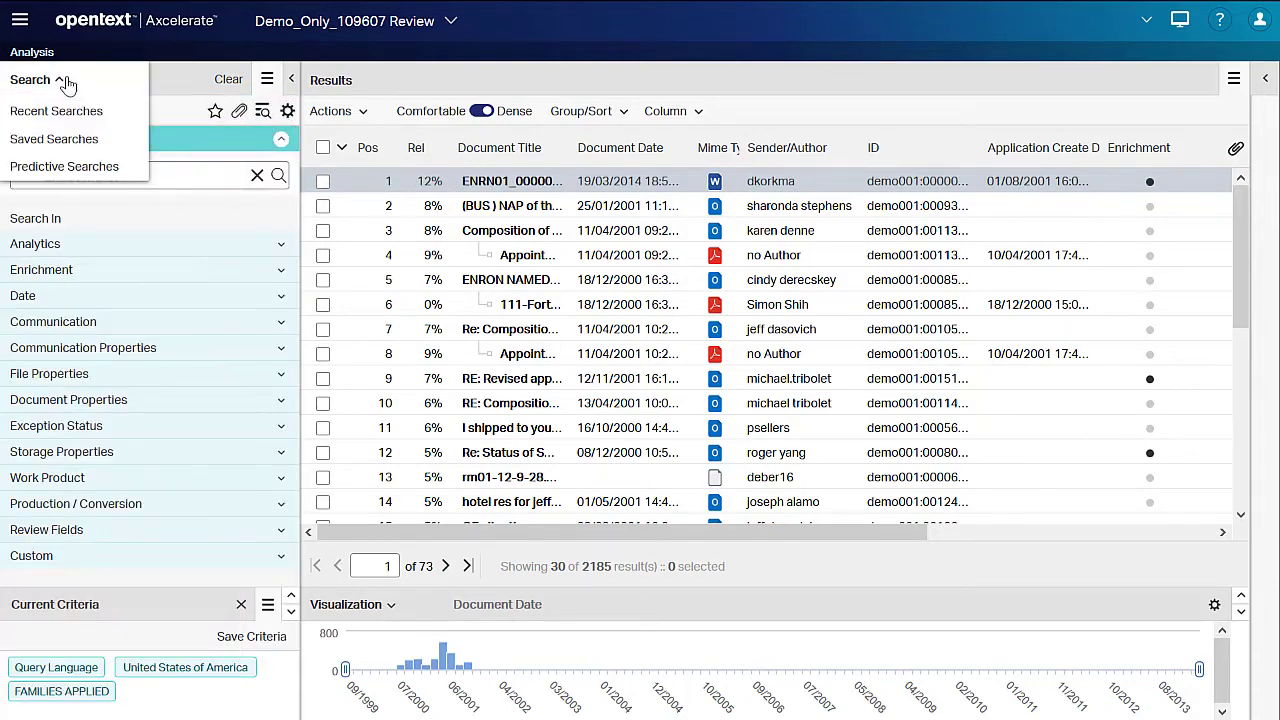
left_click(54, 139)
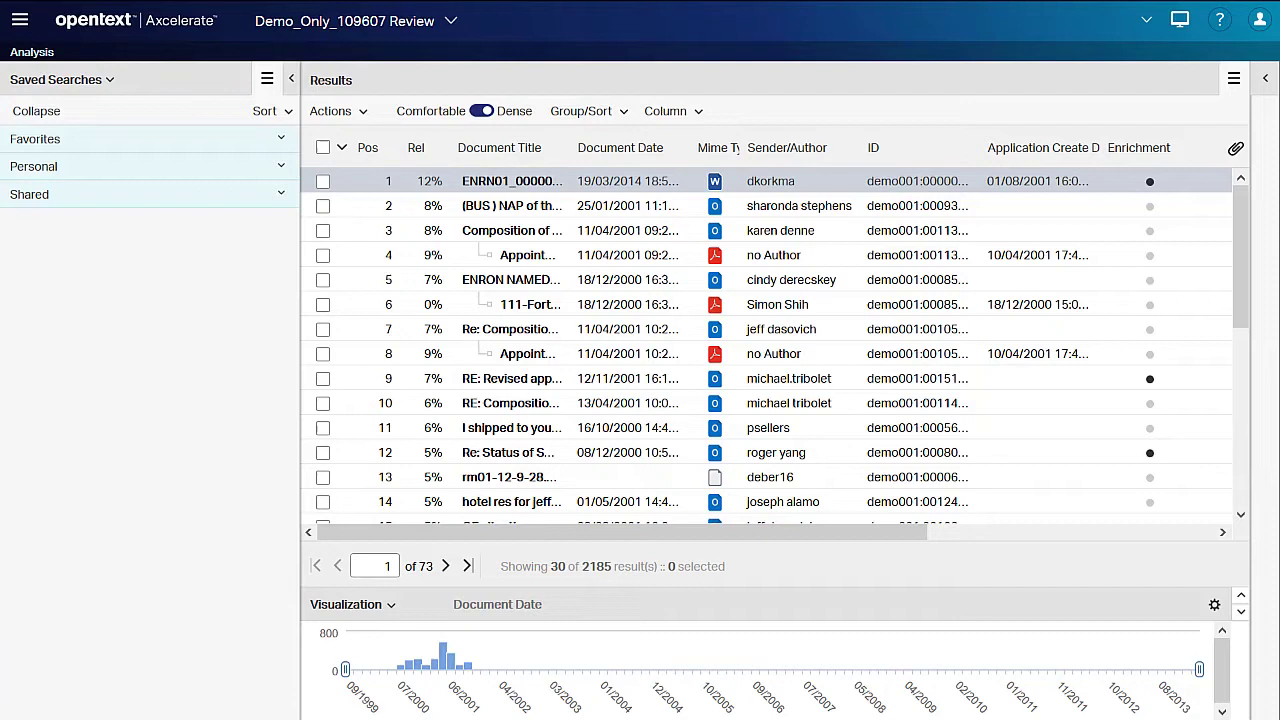
left_click(282, 167)
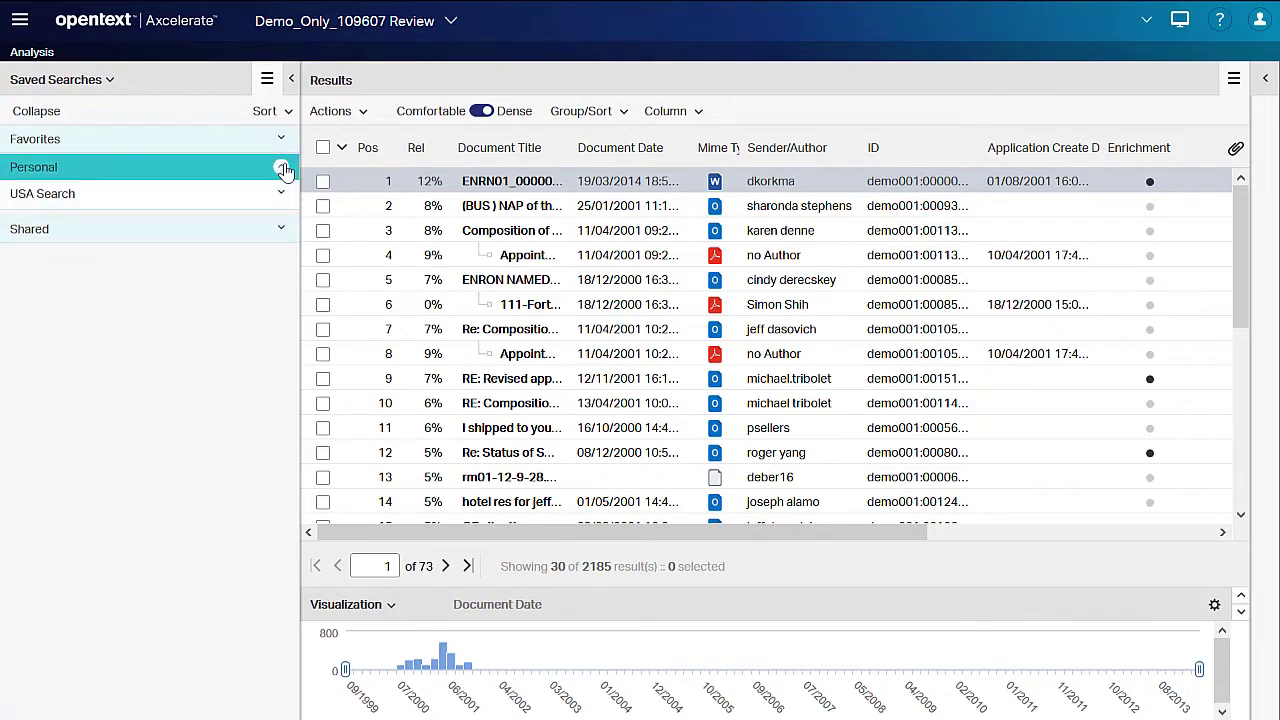
left_click(282, 195)
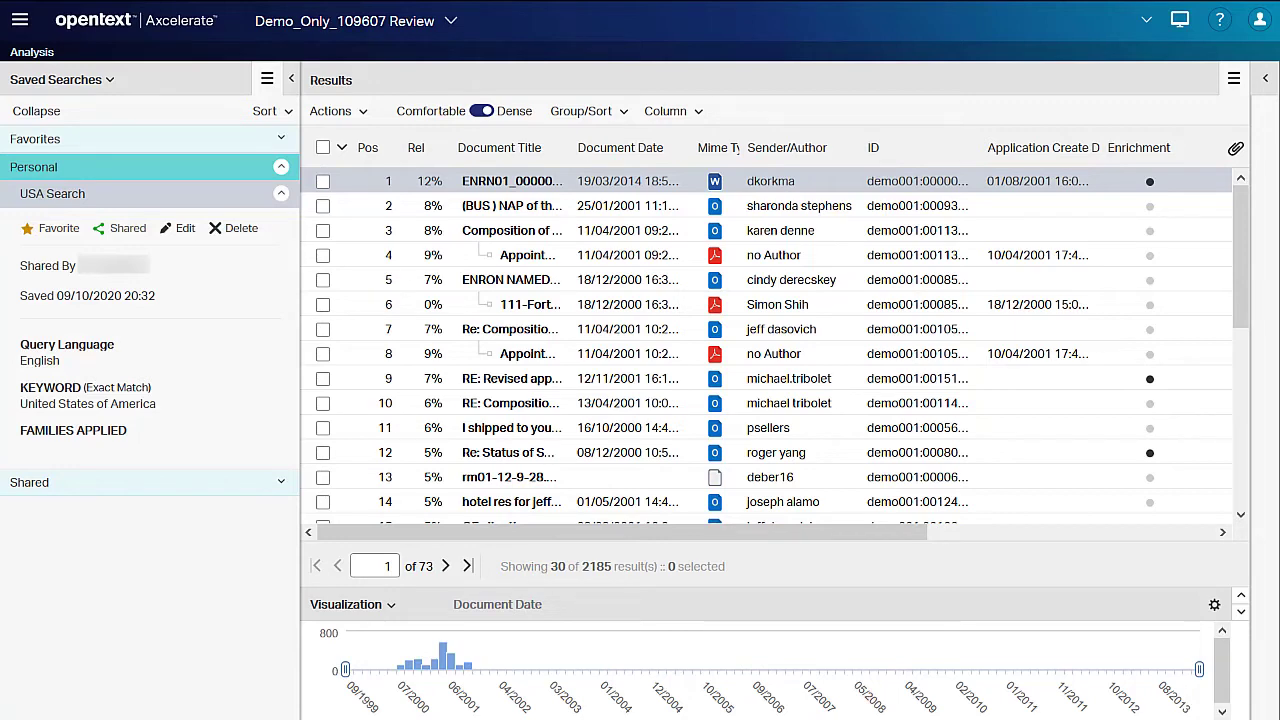
left_click(110, 80)
left_click(23, 109)
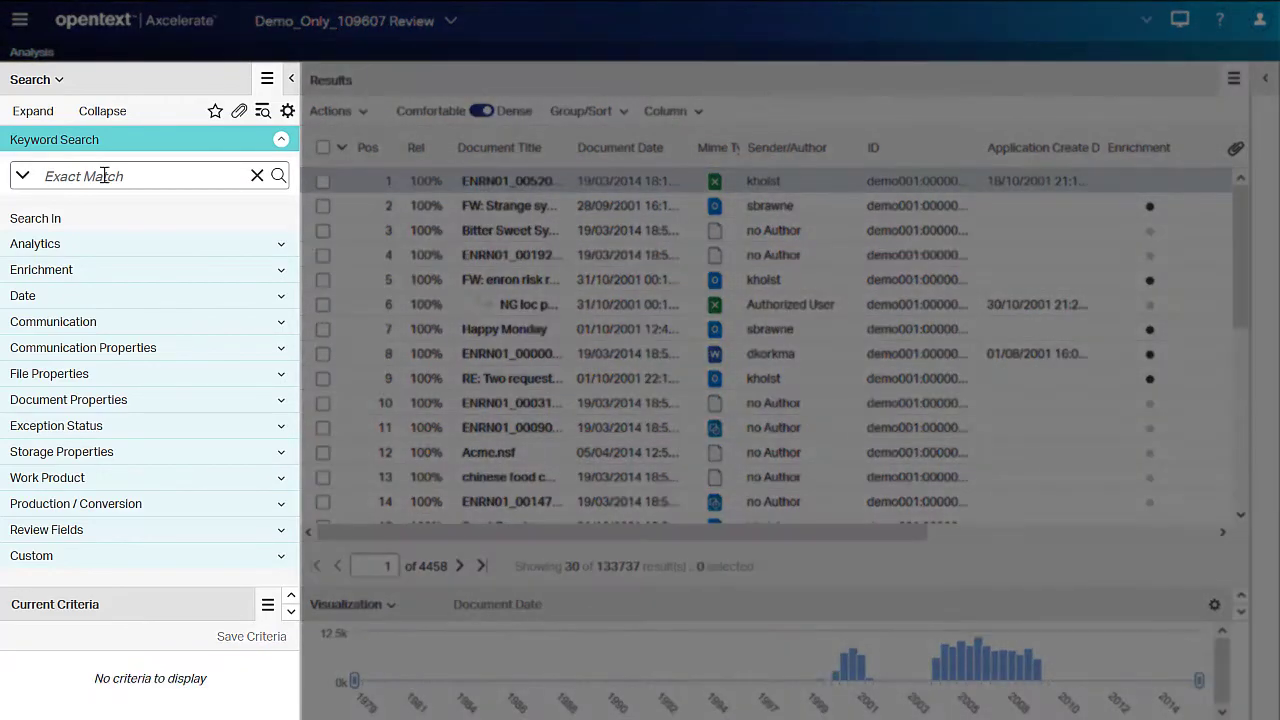
- Run a keyword search for United States of America and expand the results to threads by content analysis
type("United States of America")
left_click(279, 177)
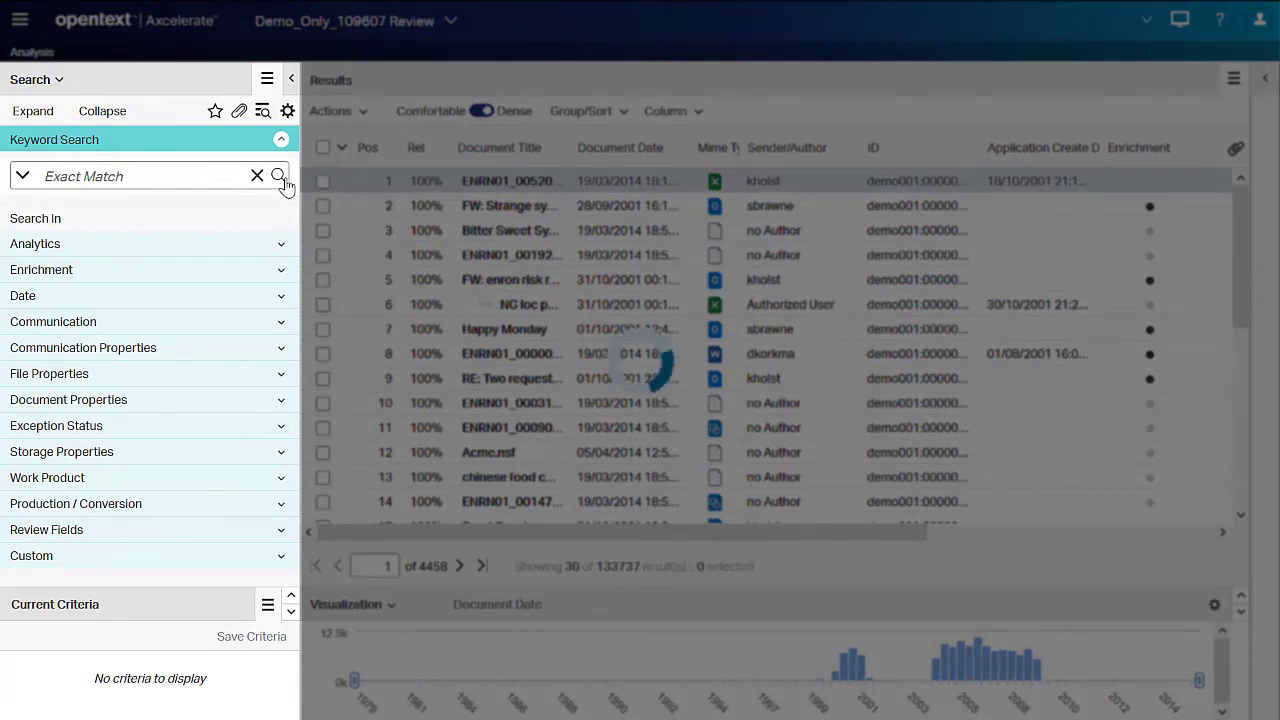
left_click(240, 112)
left_click(11, 192)
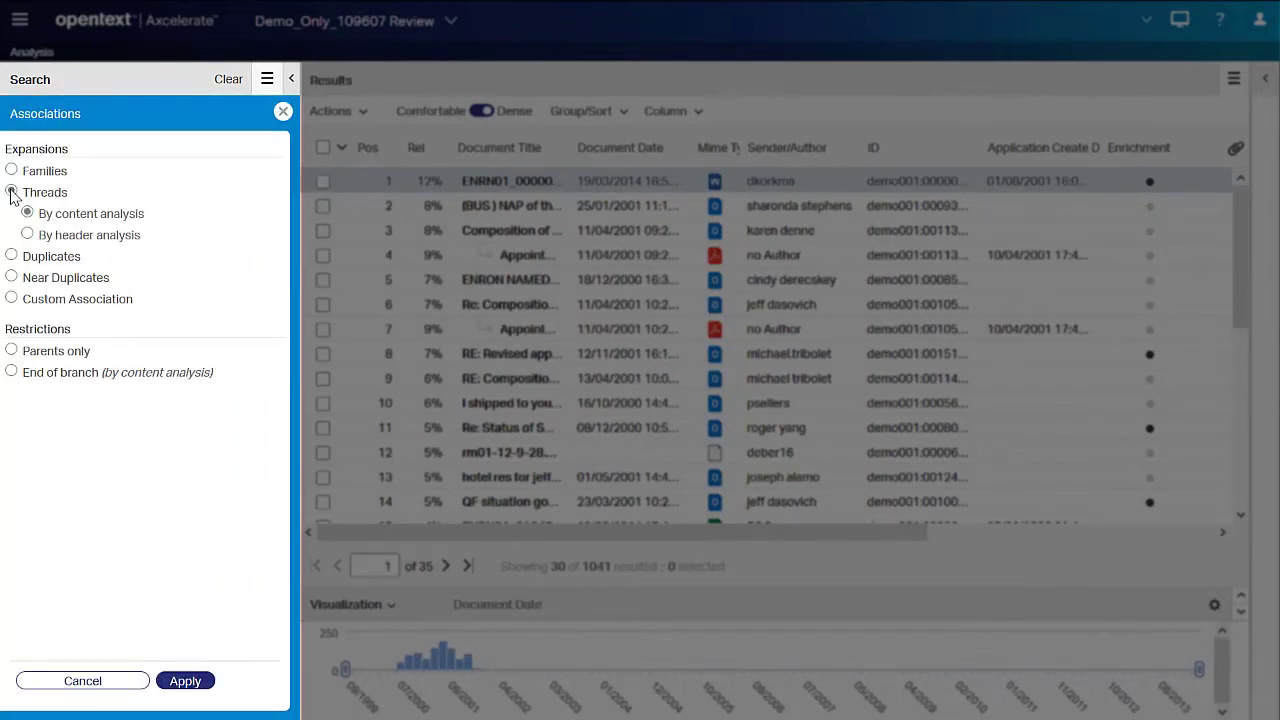
left_click(185, 681)
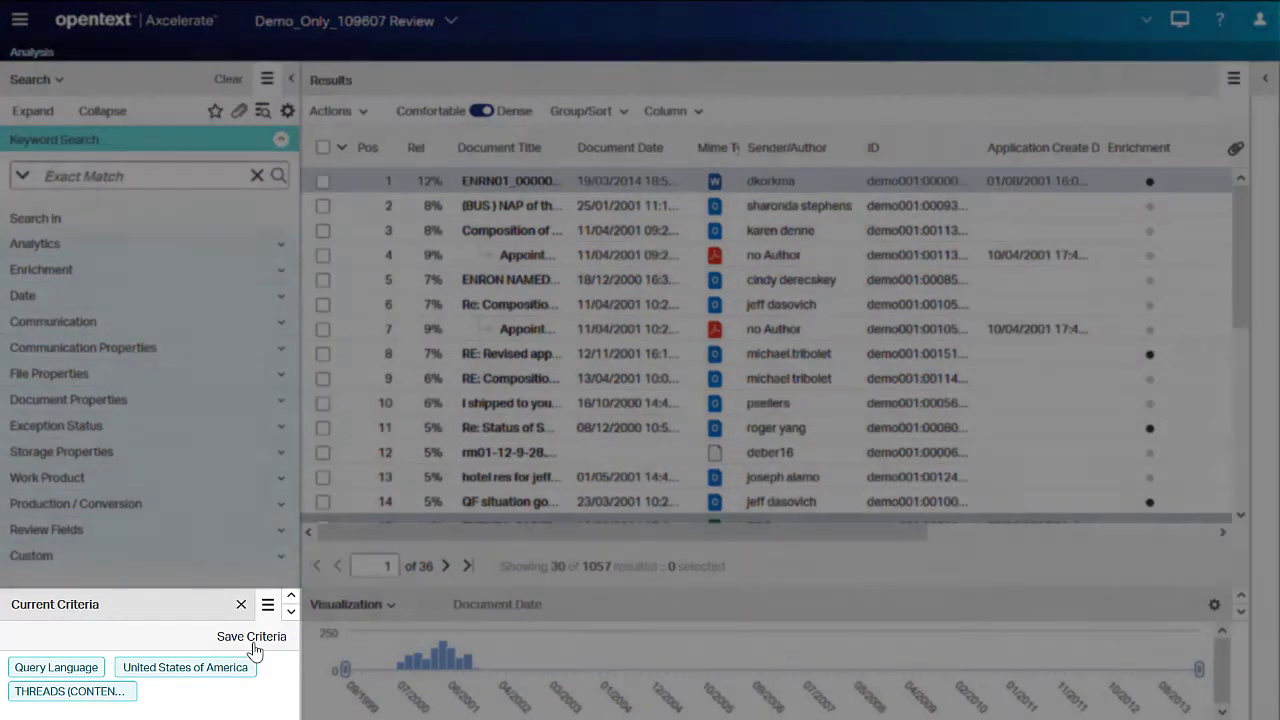
- Save the current criteria as USA Search, overwriting the existing saved search of that name
left_click(251, 636)
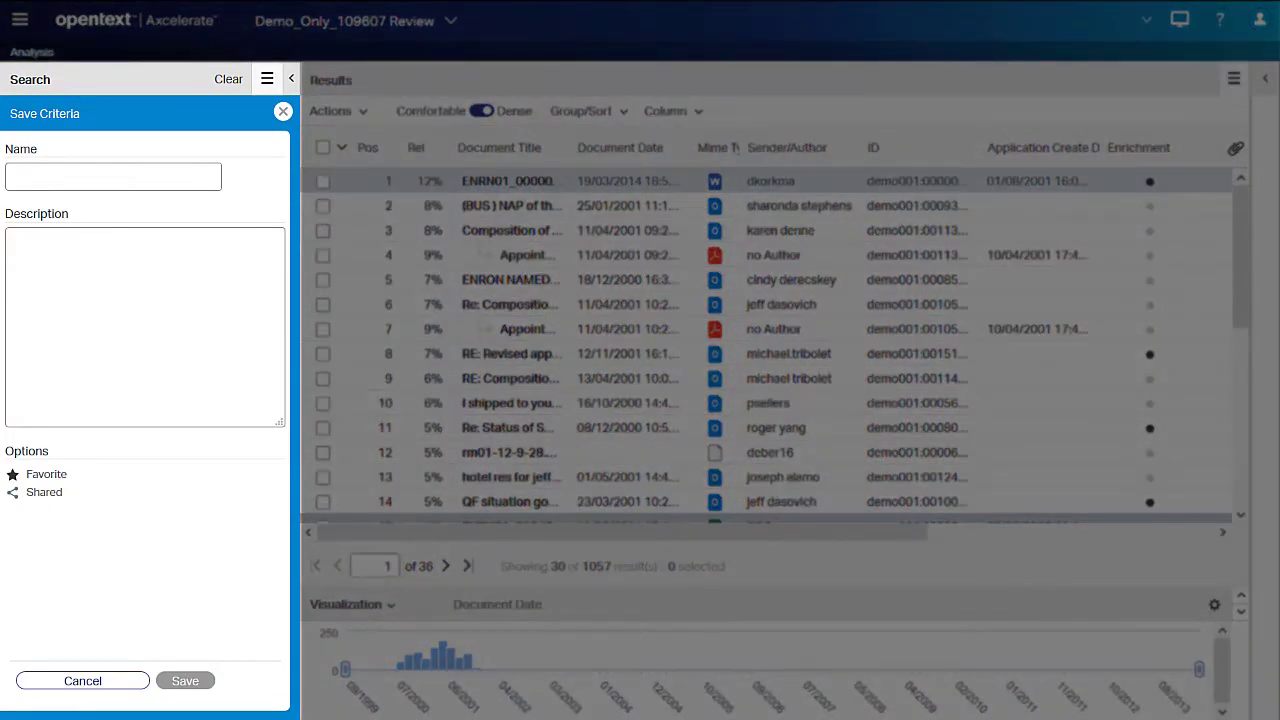
left_click(174, 171)
type("U")
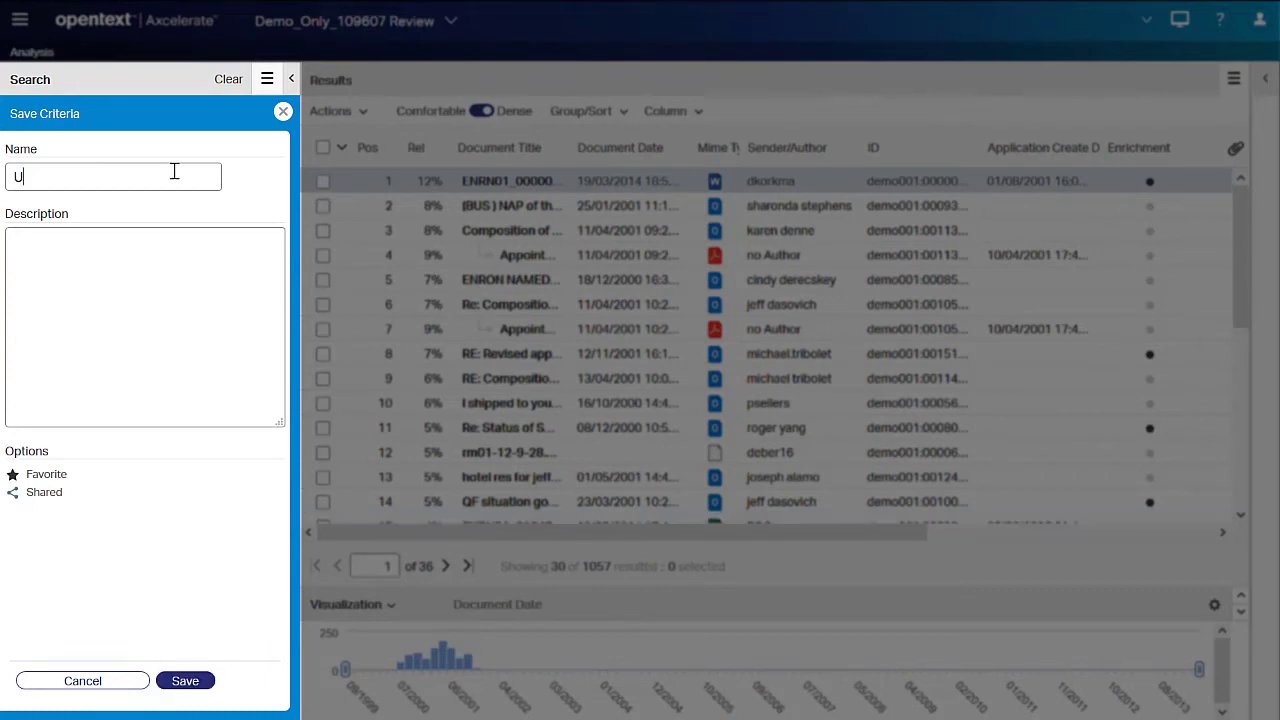
type("SA Search")
left_click(194, 686)
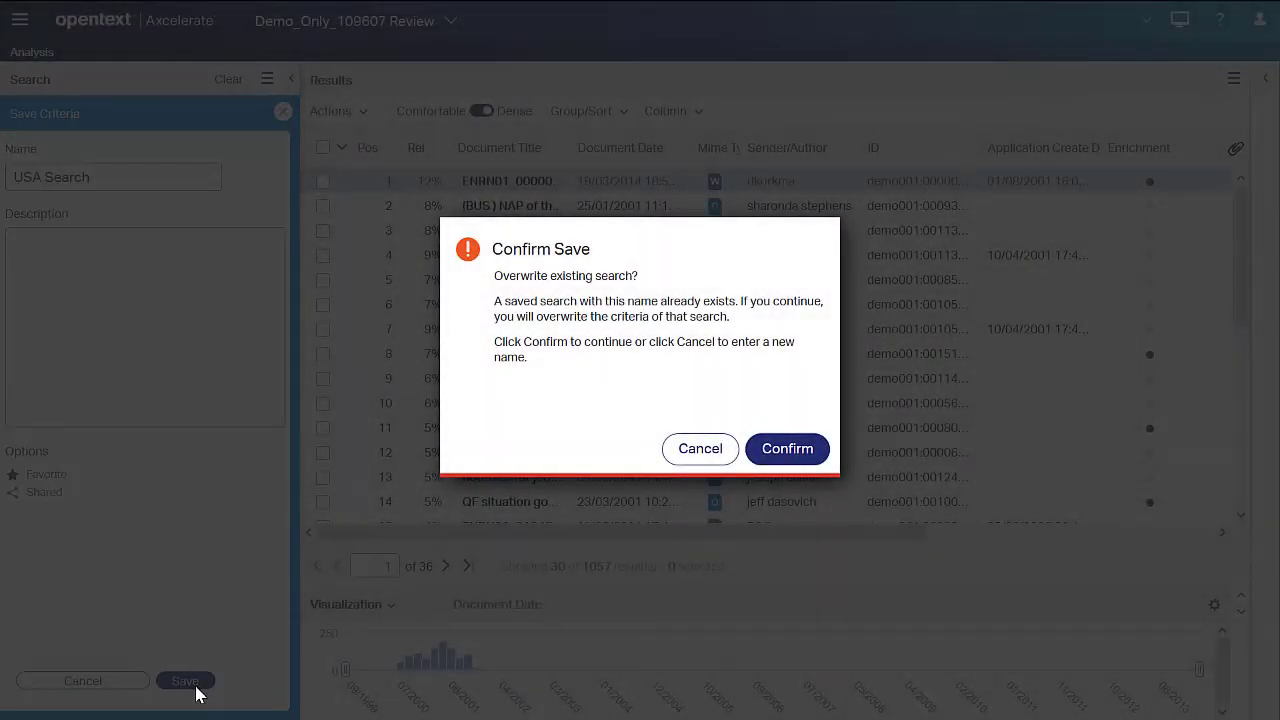
left_click(787, 448)
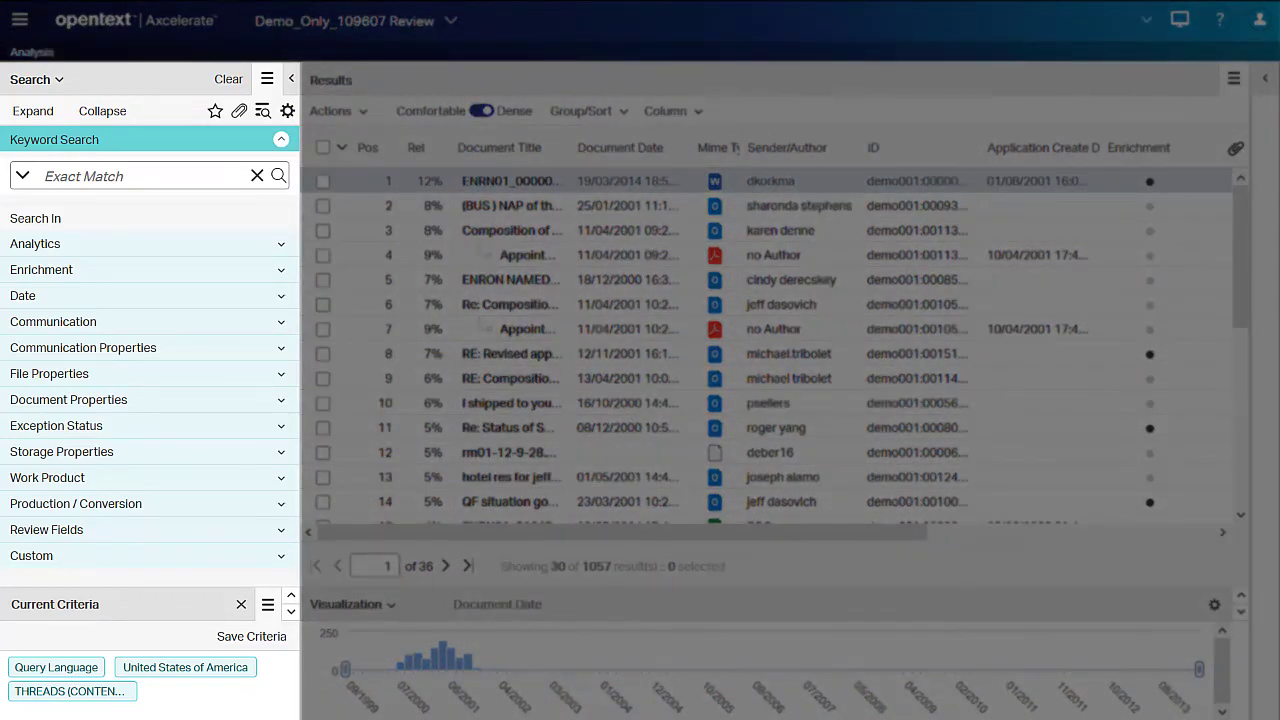
- Display the list of recent searches
left_click(56, 82)
left_click(60, 111)
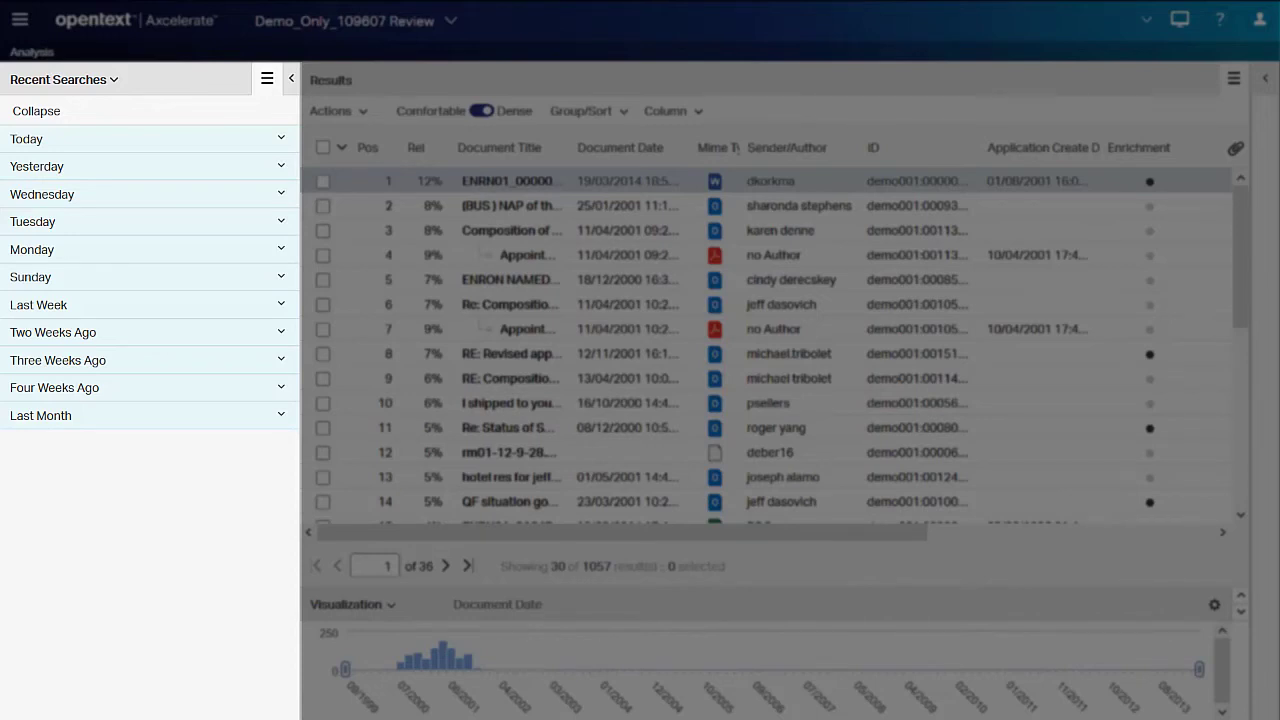
- Examine today's 20:38 session in the recent searches, reviewing the criteria of its final search and of the individual searches listed below it
left_click(281, 139)
left_click(280, 364)
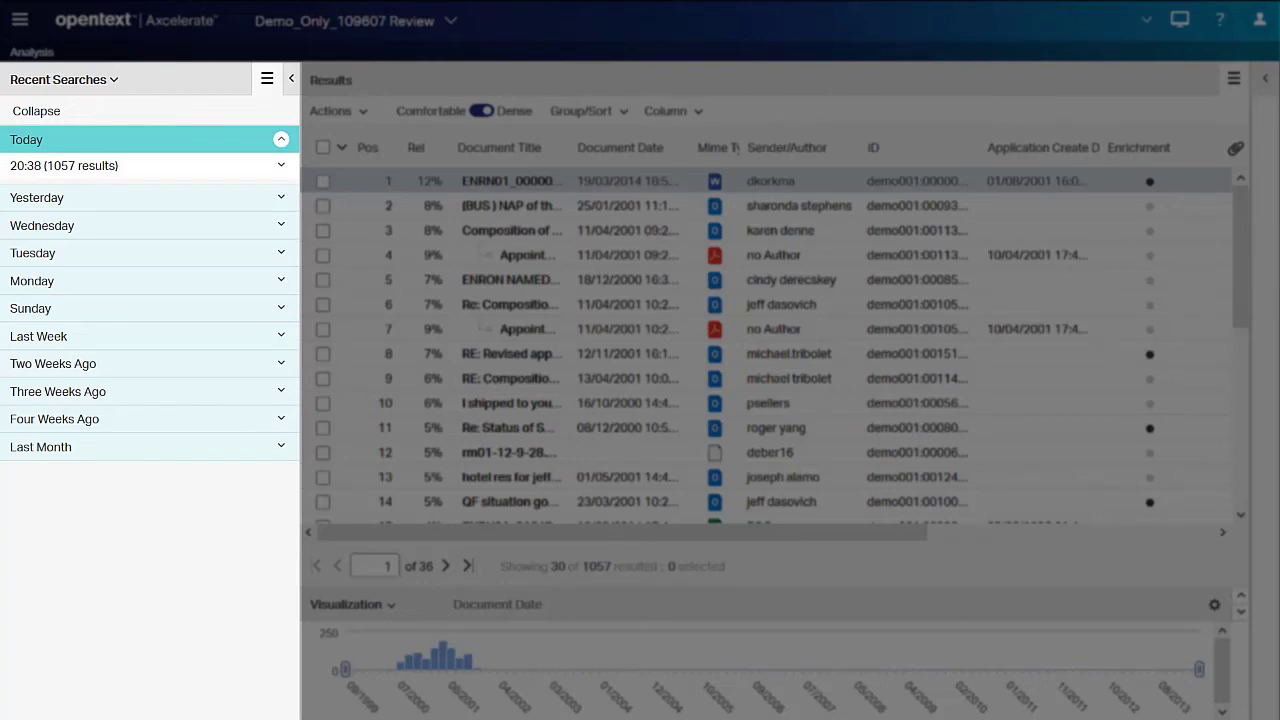
left_click(280, 167)
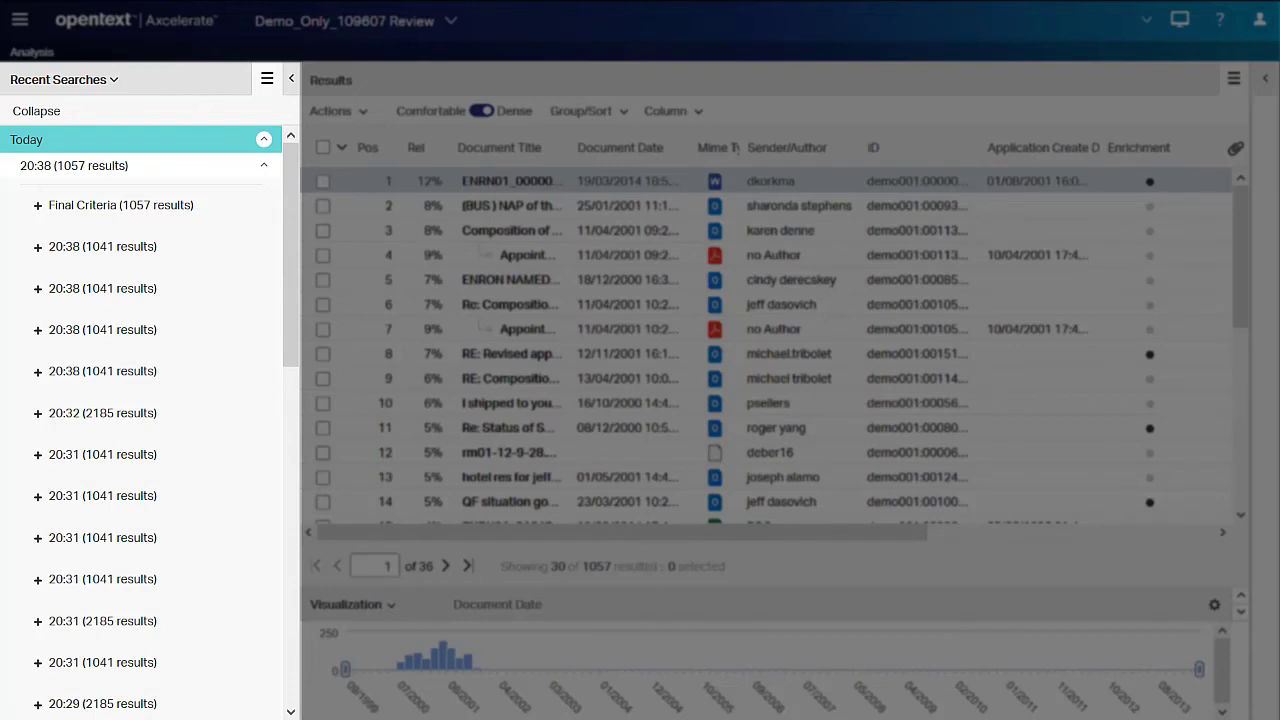
left_click(37, 207)
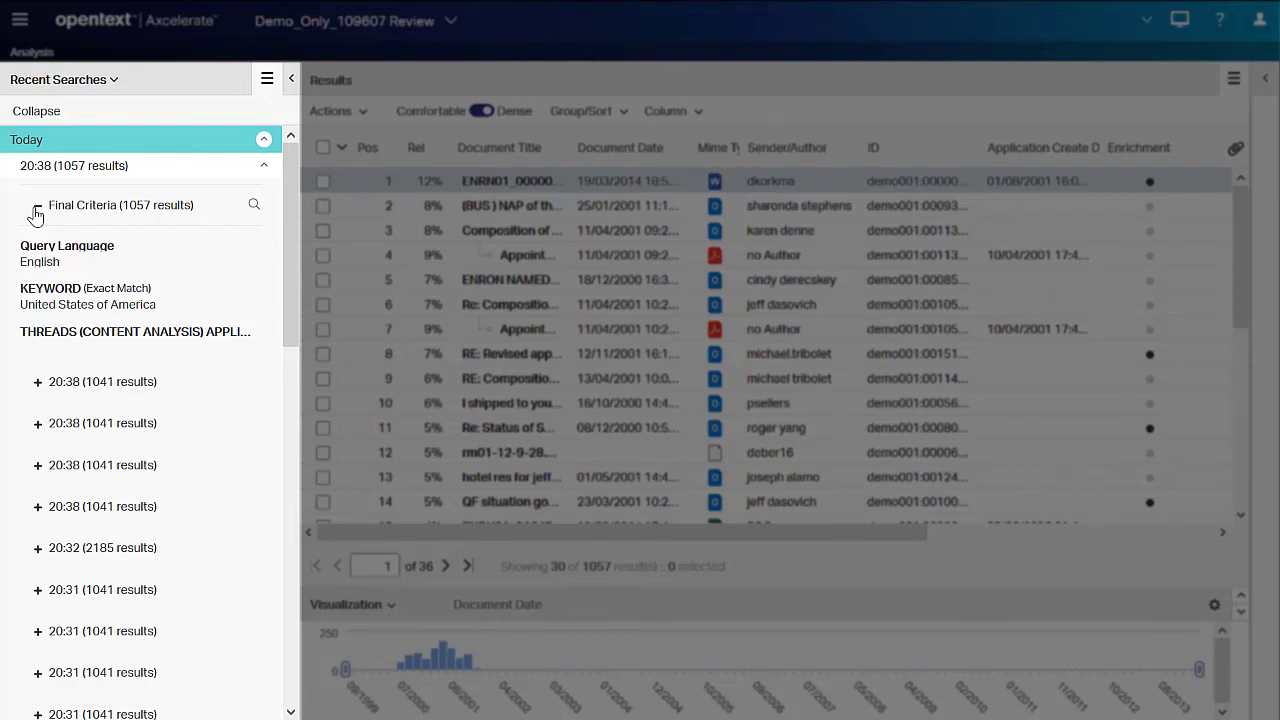
left_click(36, 212)
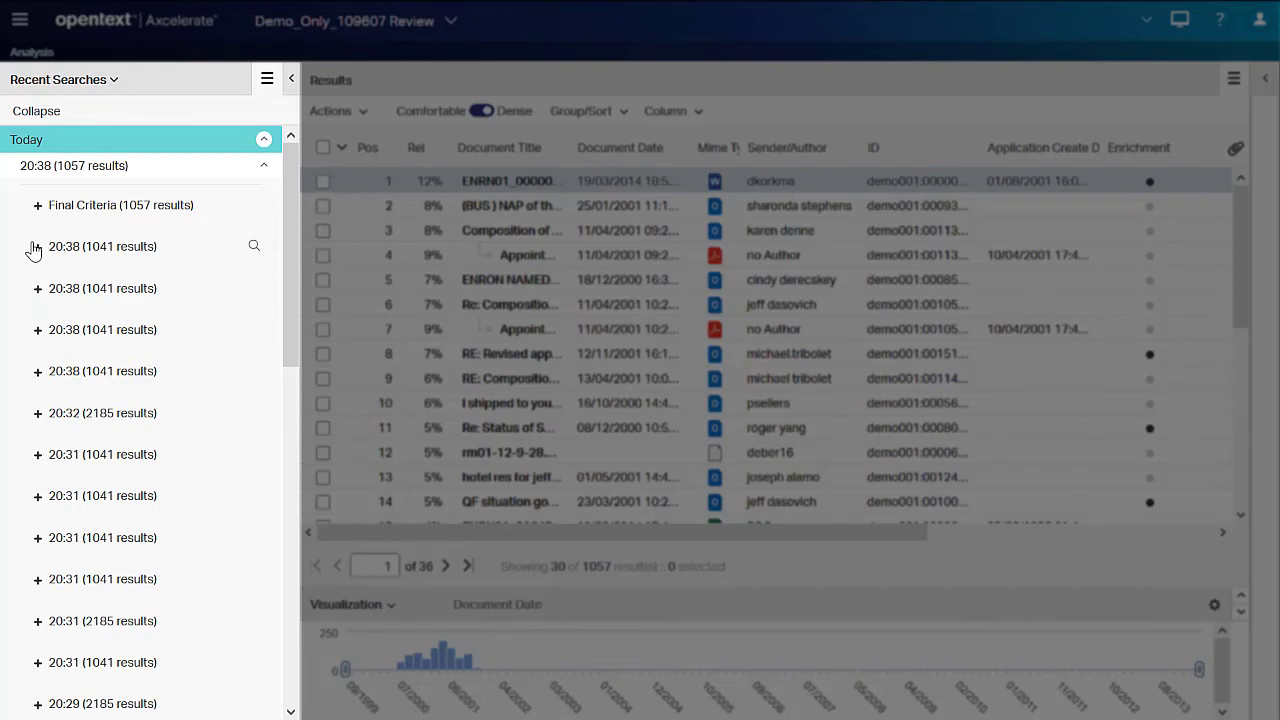
left_click(37, 247)
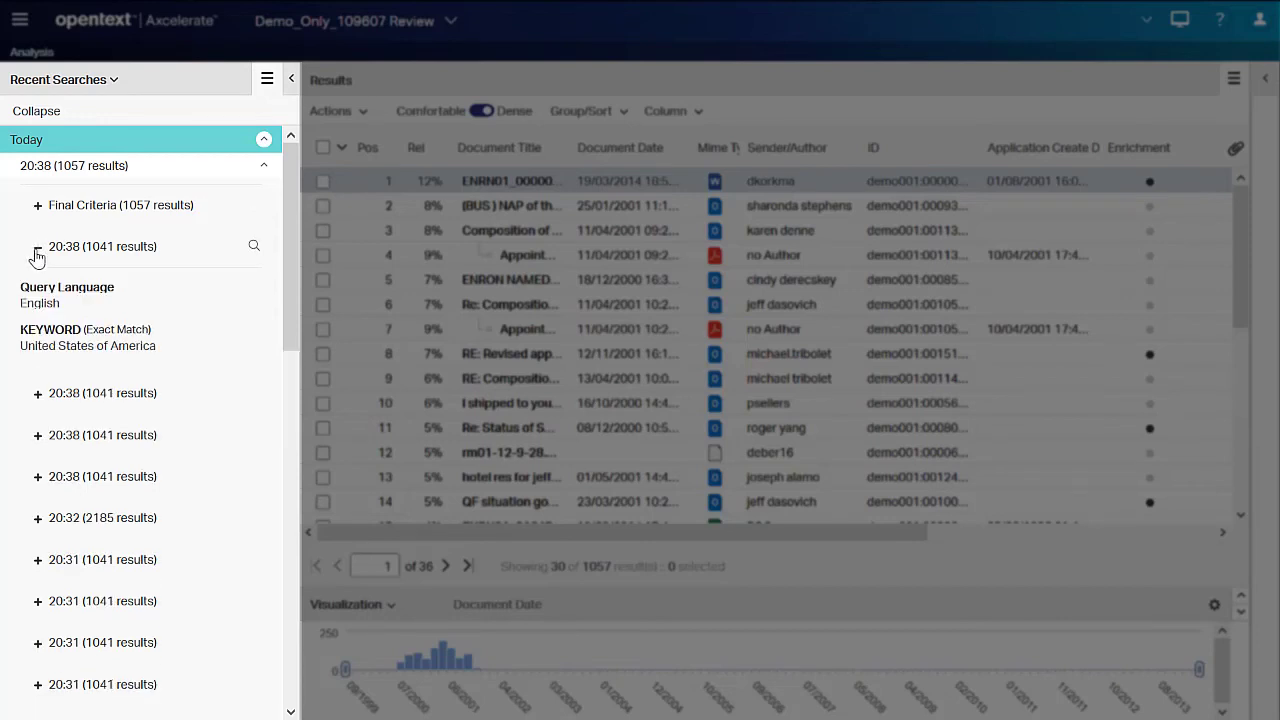
left_click(37, 393)
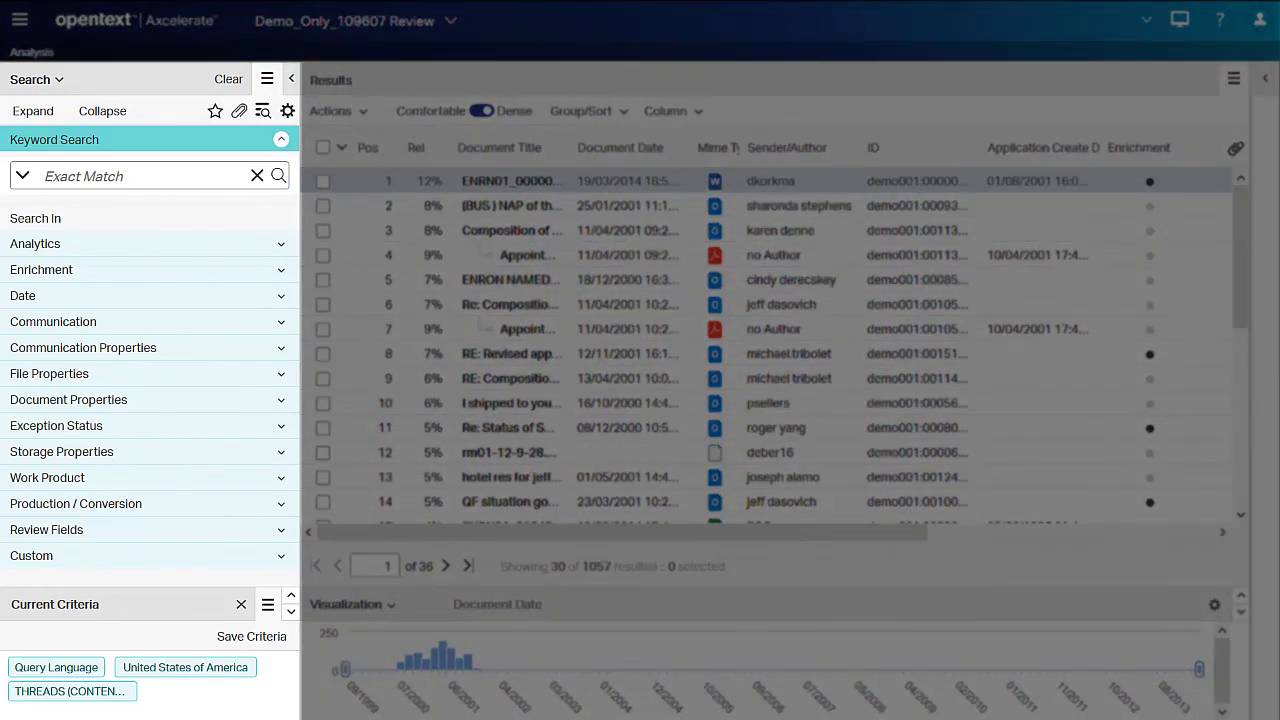
- Reopen the recent searches from the search form and expand the searches made today
left_click(57, 80)
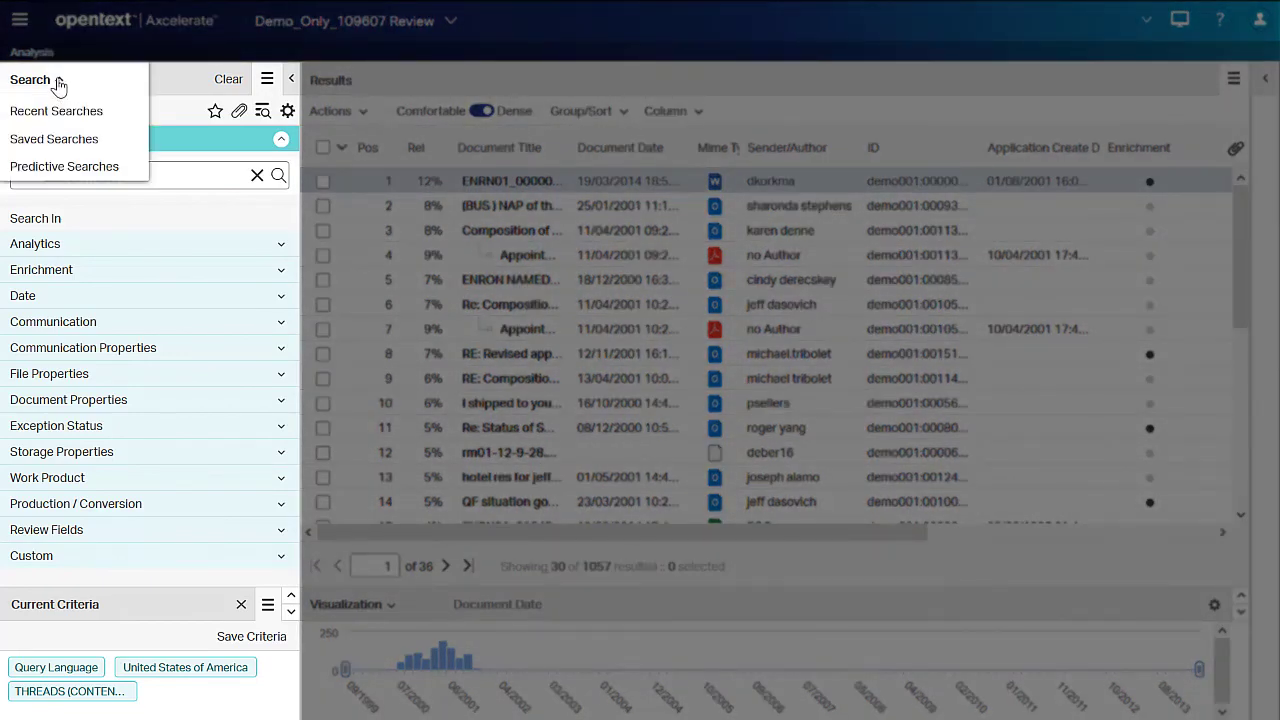
left_click(57, 110)
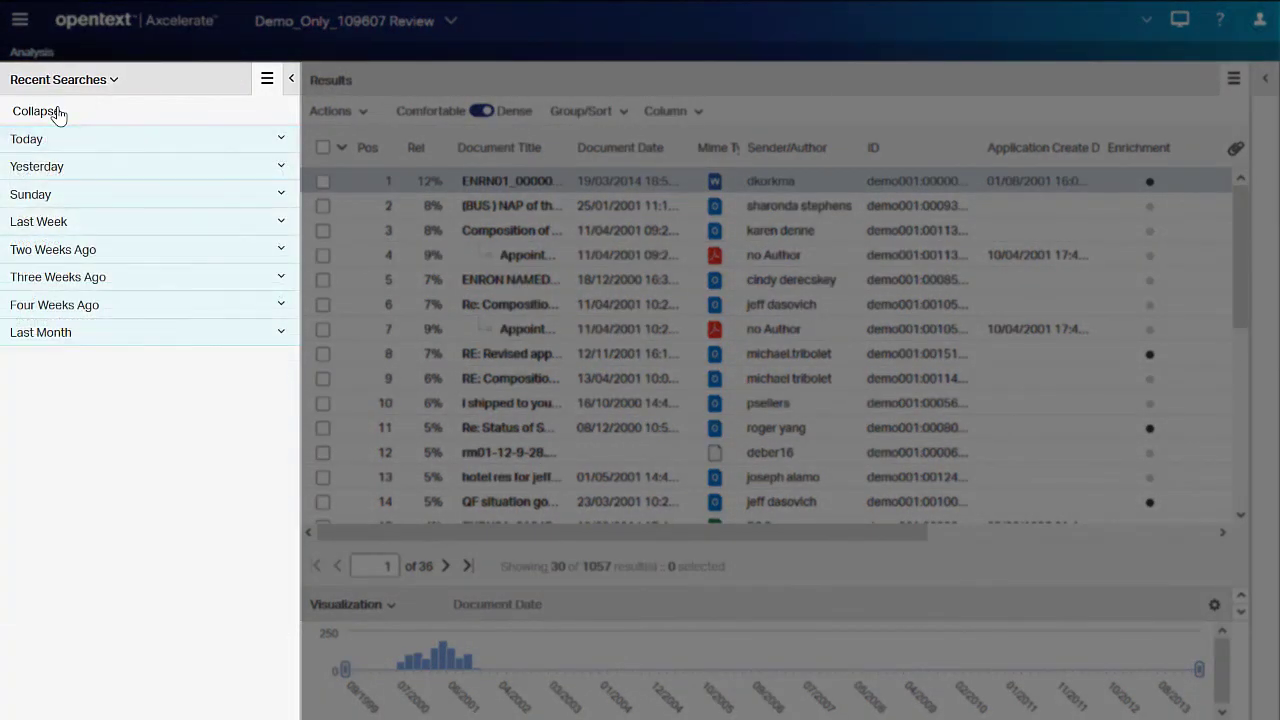
left_click(281, 141)
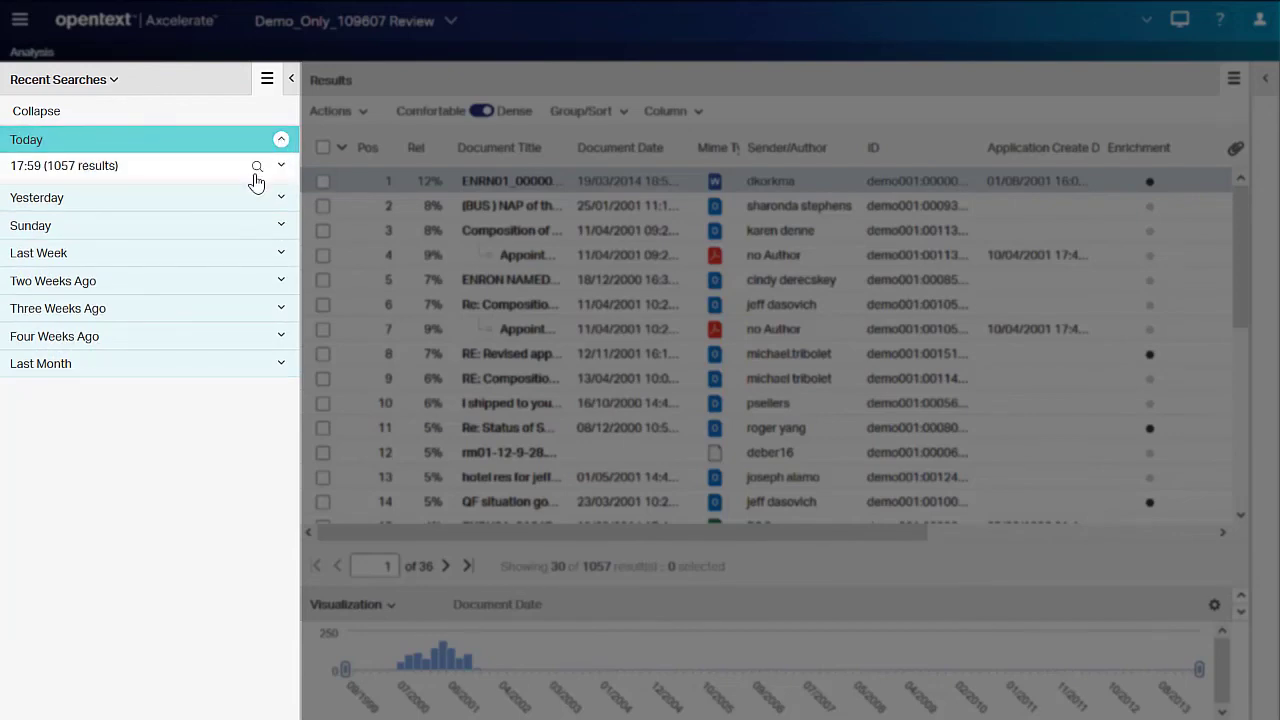